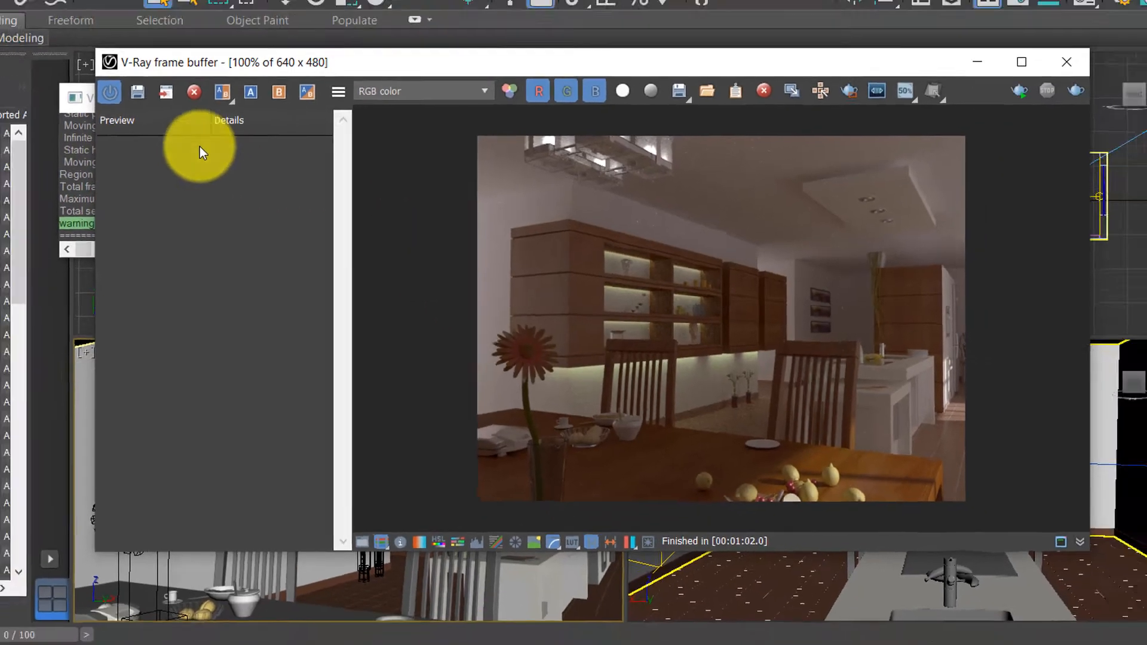
- Save the current render to the frame buffer history and check the Enable built-in frame buffer option in Render Setup's V-Ray settings
left_click(103, 58)
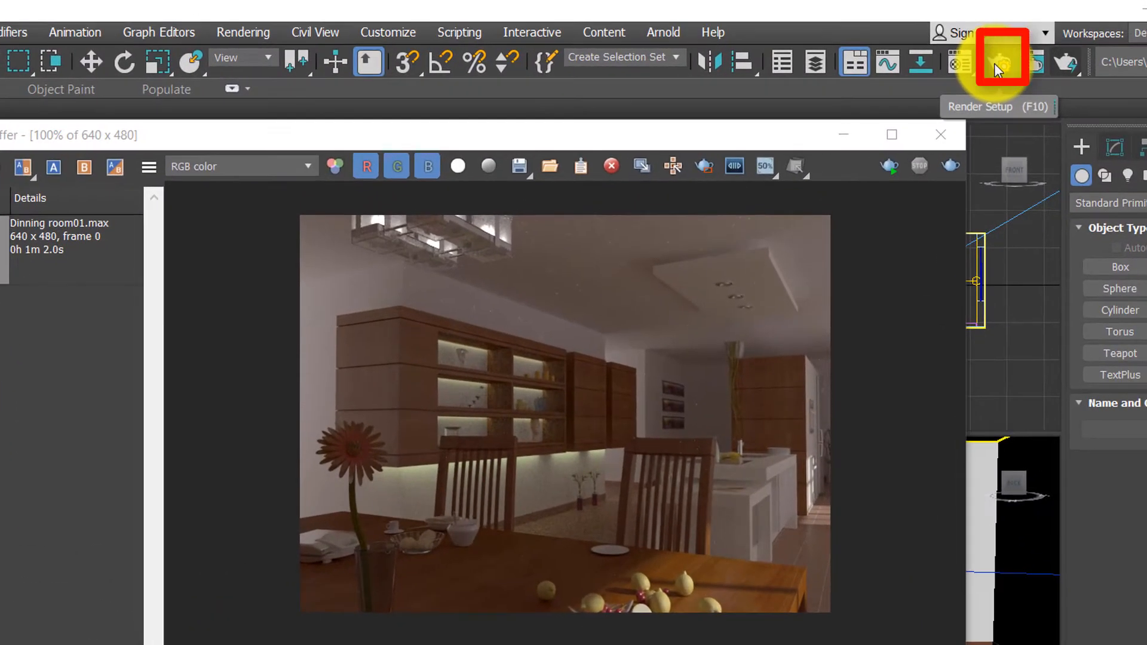
left_click(994, 62)
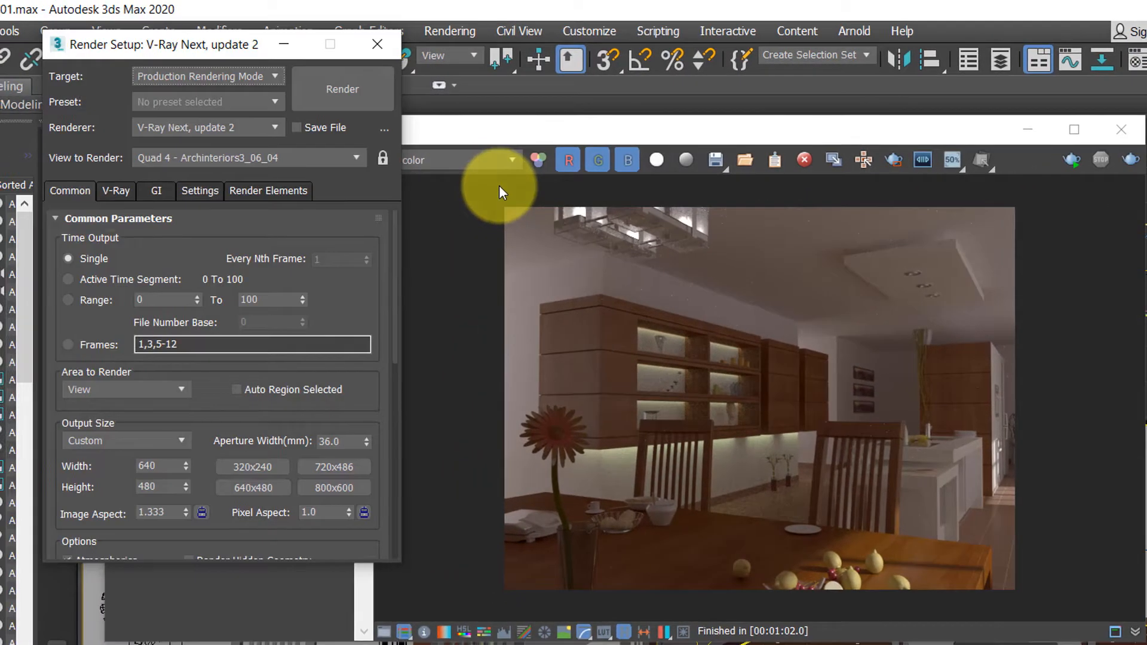
left_click(117, 190)
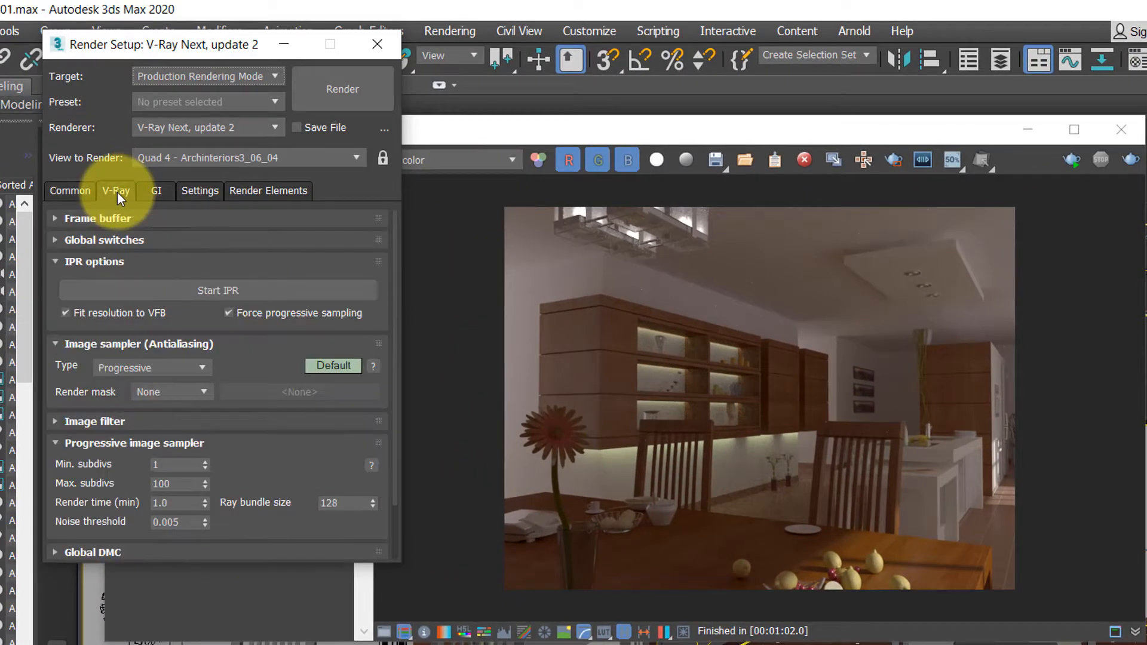
left_click(53, 218)
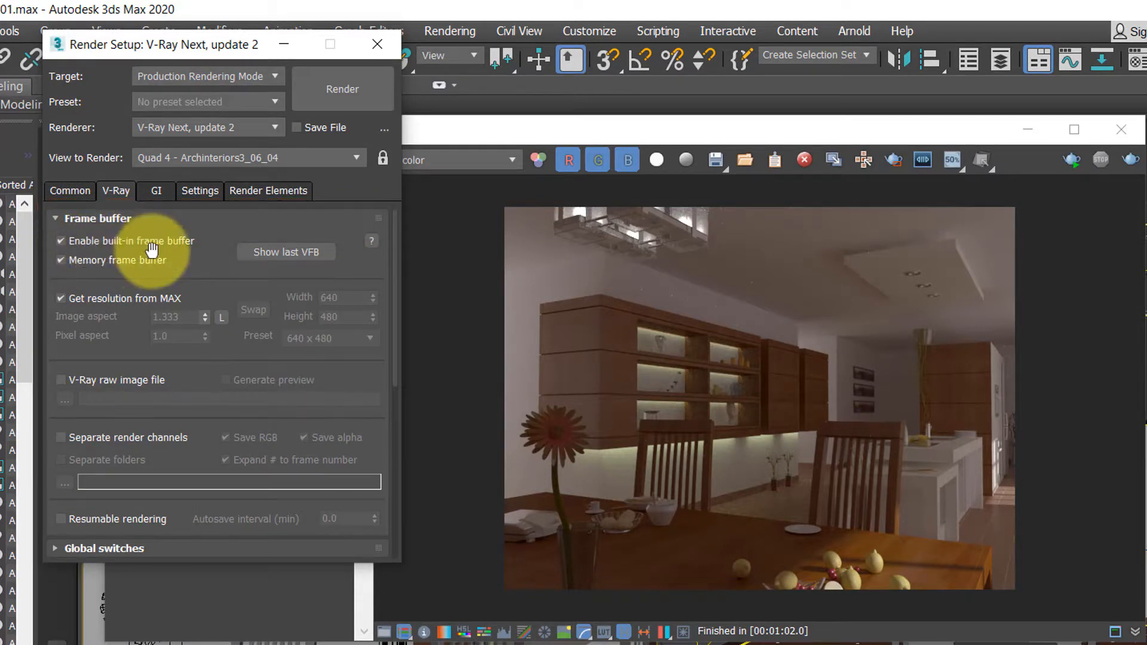
left_click(58, 241)
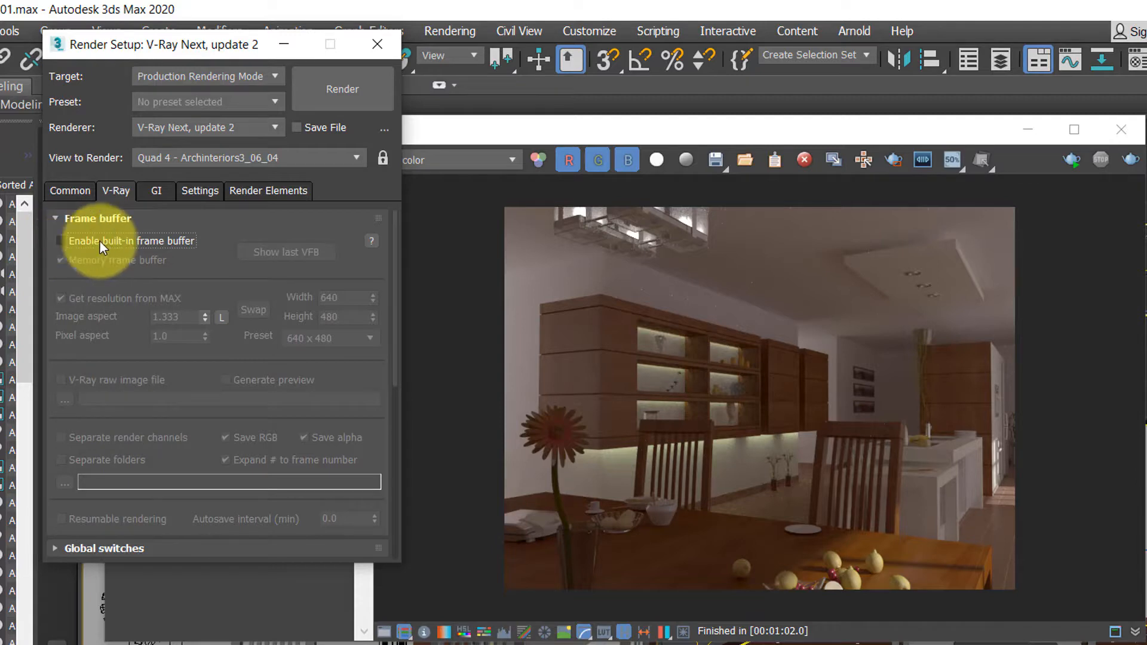
left_click(60, 244)
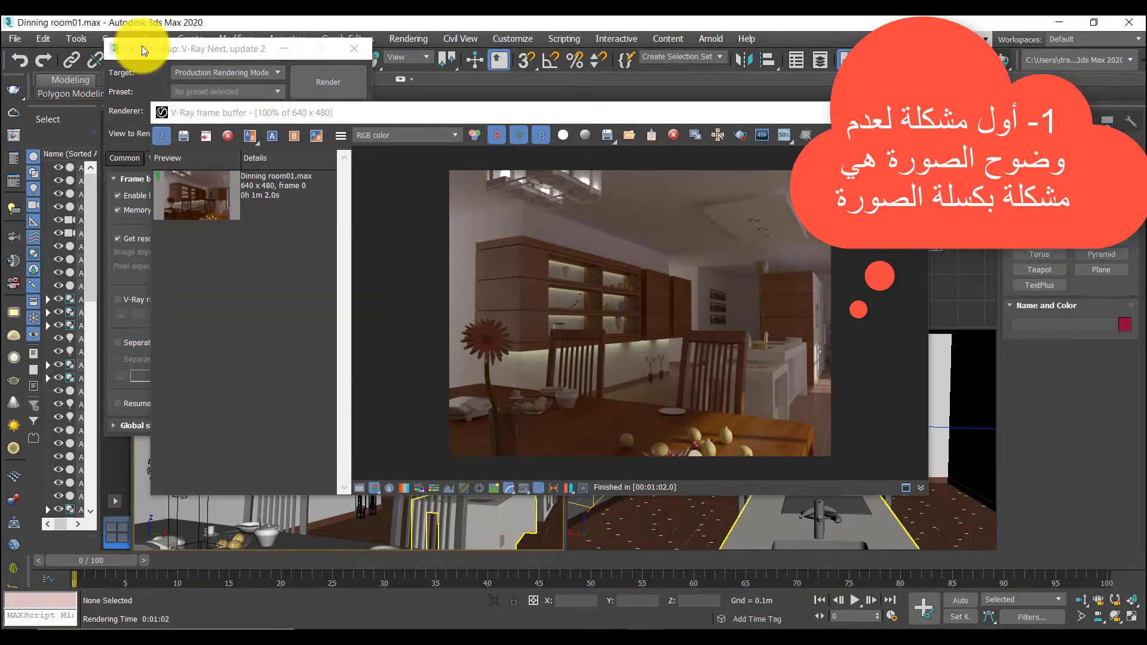
- Zoom into the chair and shelf areas of the 640 x 480 render to examine the pixelation
left_click(141, 47)
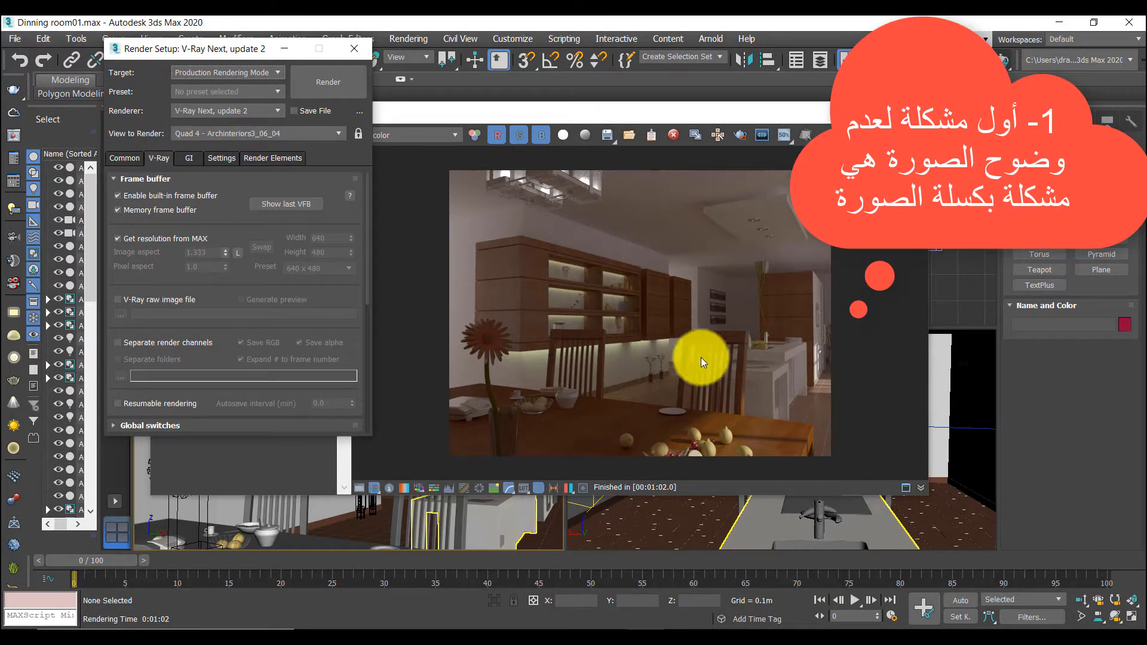
left_click(687, 350)
scroll(575, 348, "up", 3)
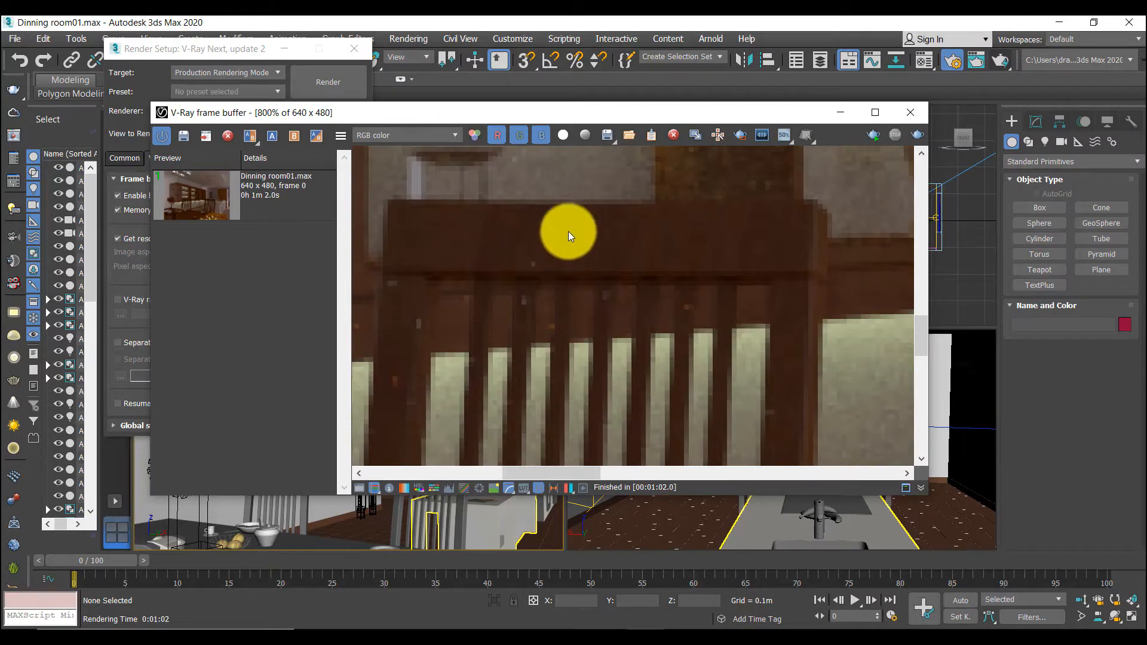
middle_click_drag(568, 231, 582, 428)
scroll(578, 318, "up", 1)
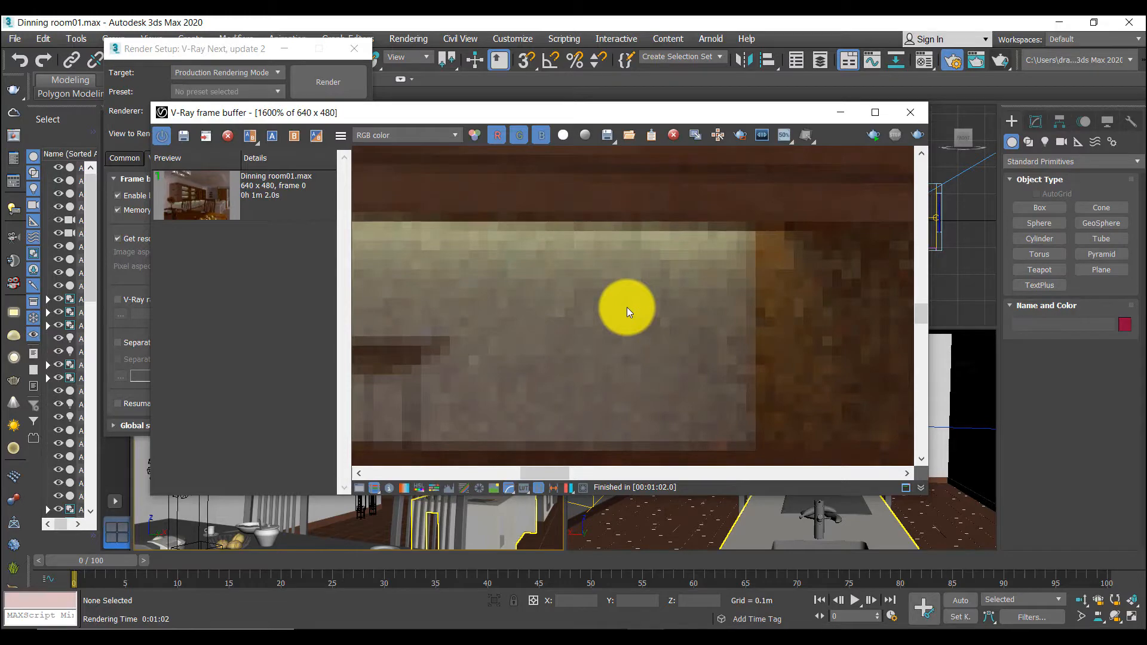
- In the common render settings, choose the Custom output size with the image aspect locked
left_click(182, 48)
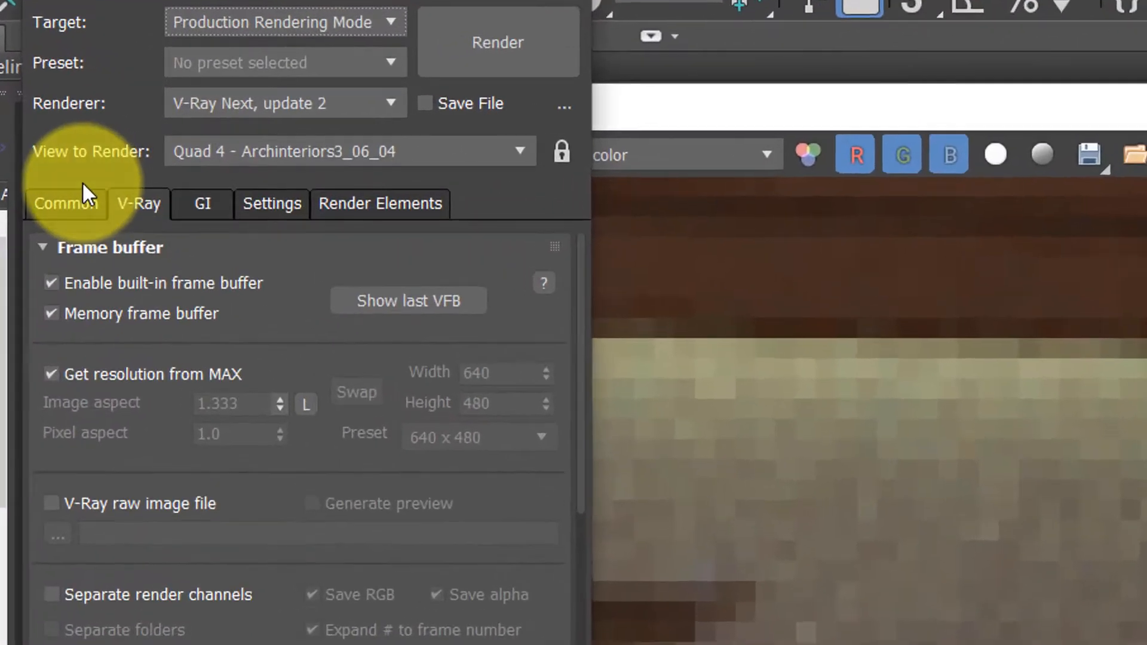
left_click(127, 158)
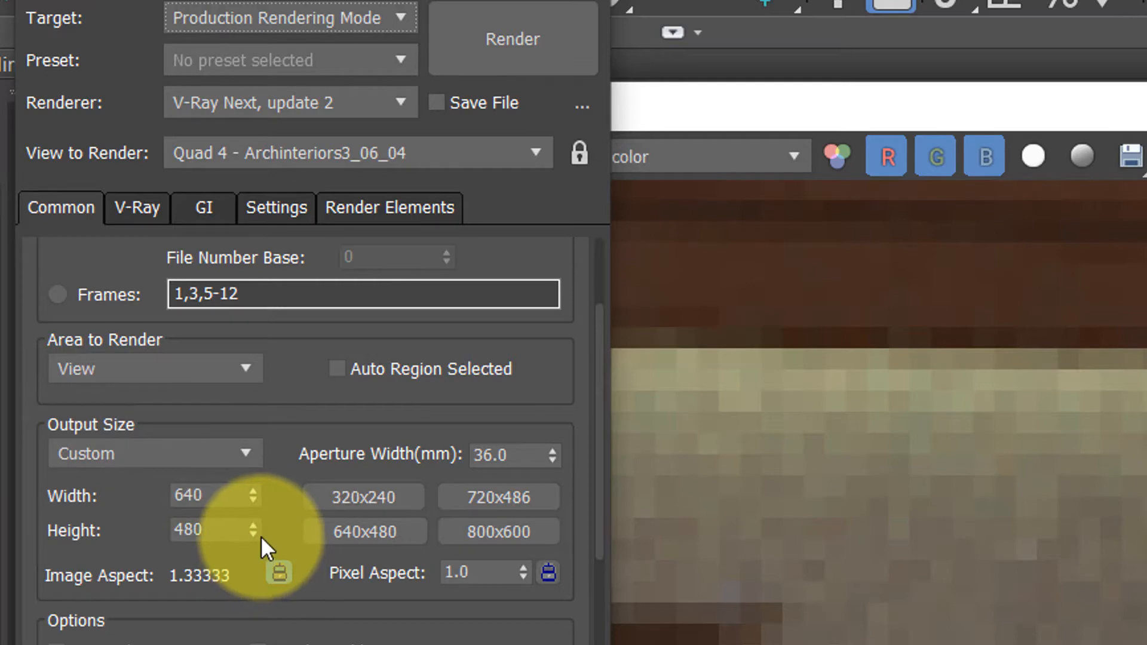
left_click(149, 450)
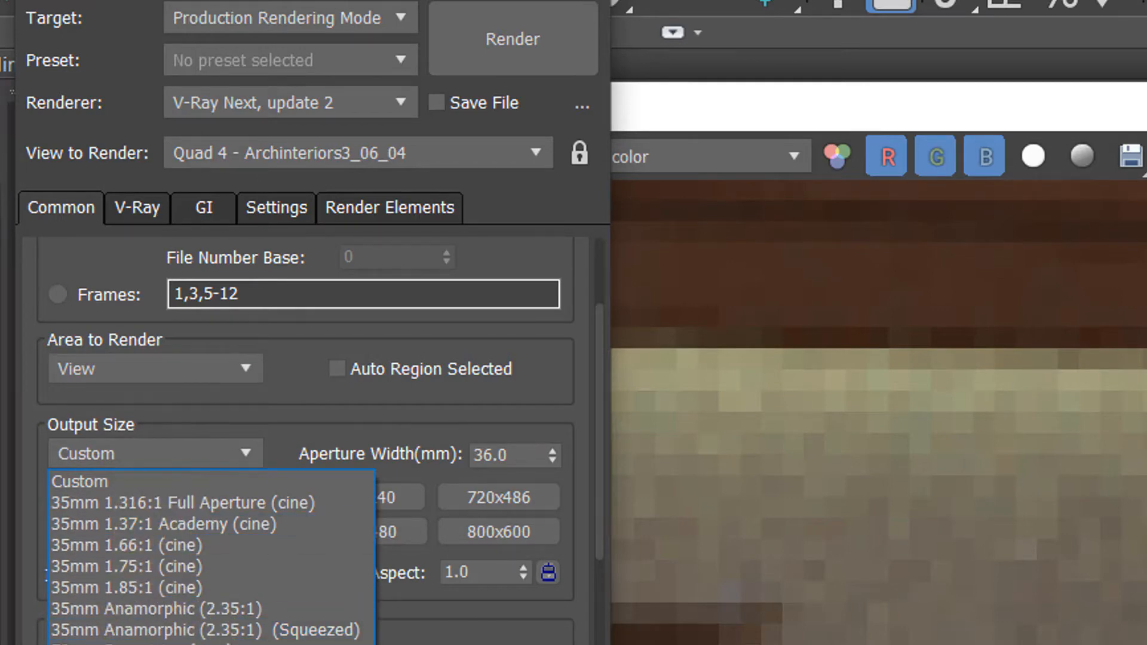
left_click(187, 464)
left_click(97, 460)
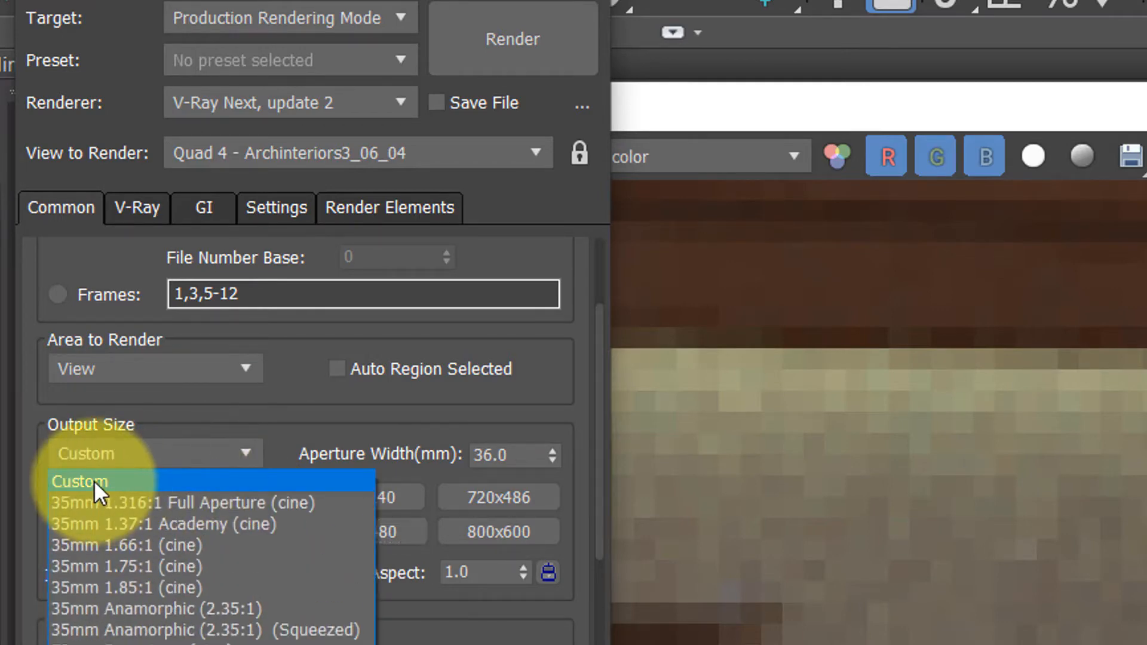
left_click(94, 481)
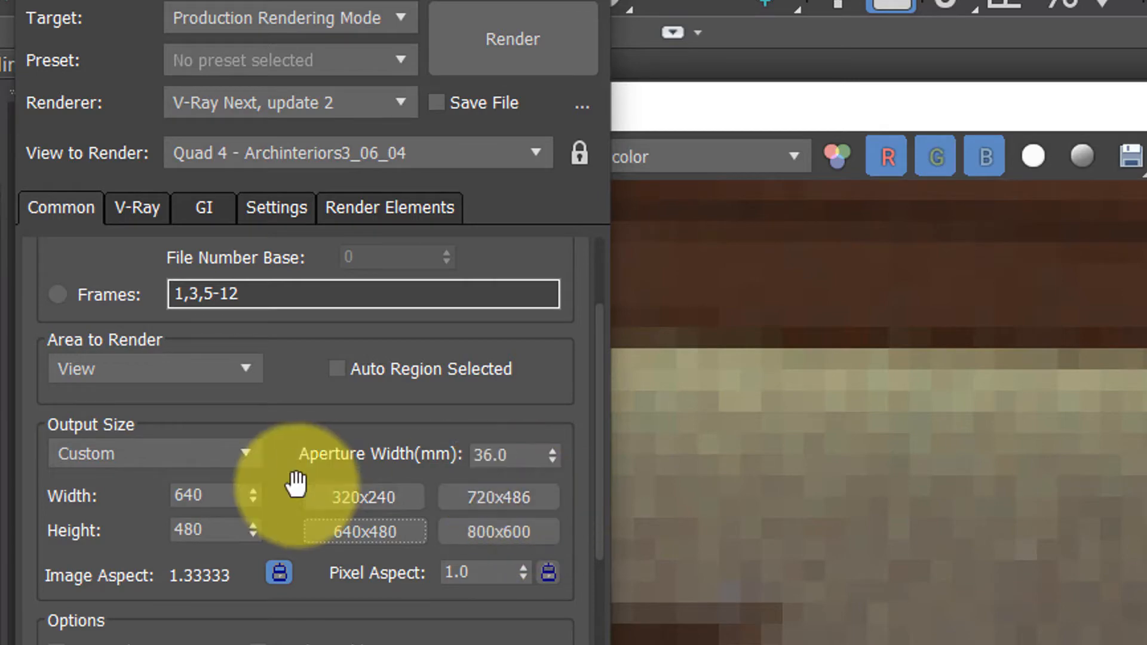
- Try an output width of 2000, and unlock the image aspect to change the height independently to 1502
double_click(187, 495)
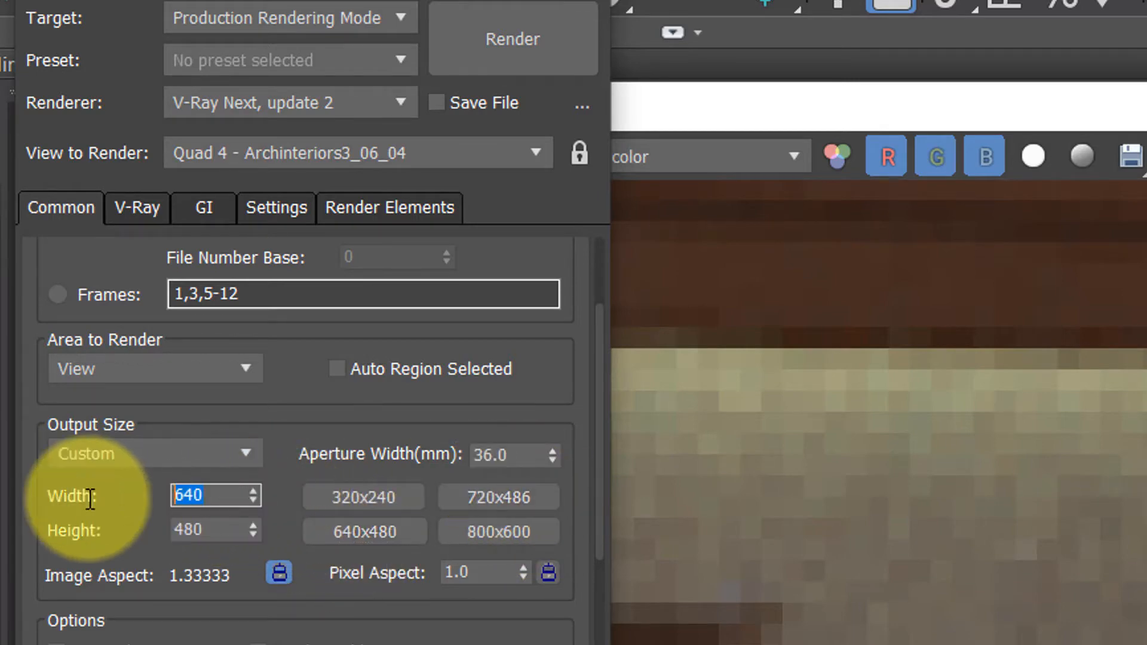
type("2000")
key("Return")
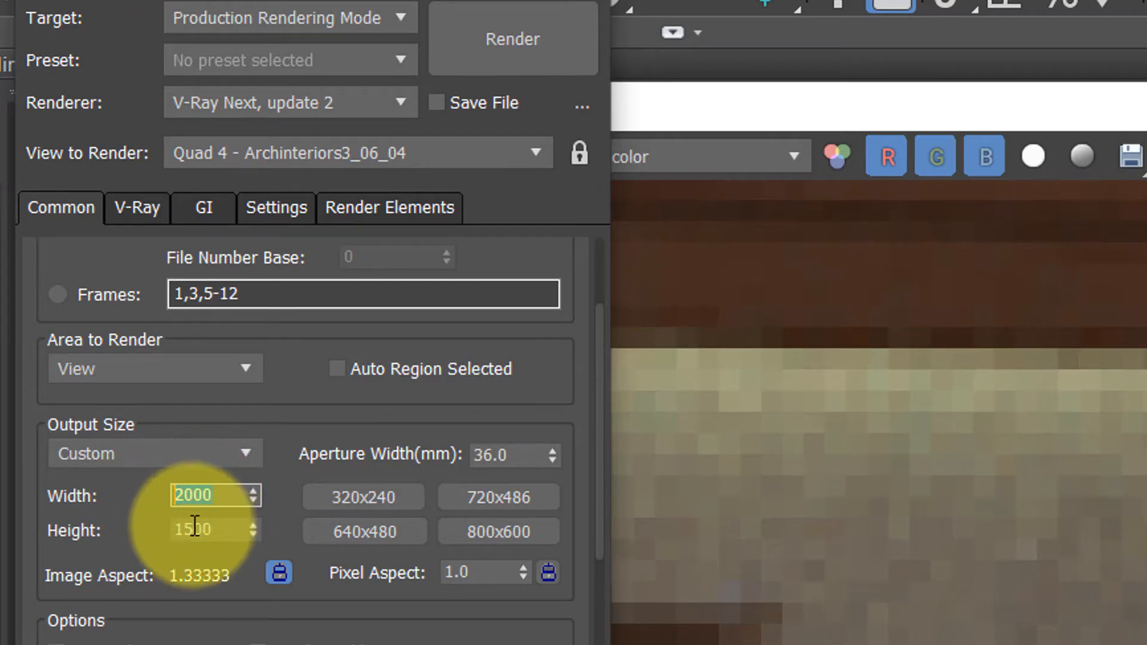
left_click(276, 573)
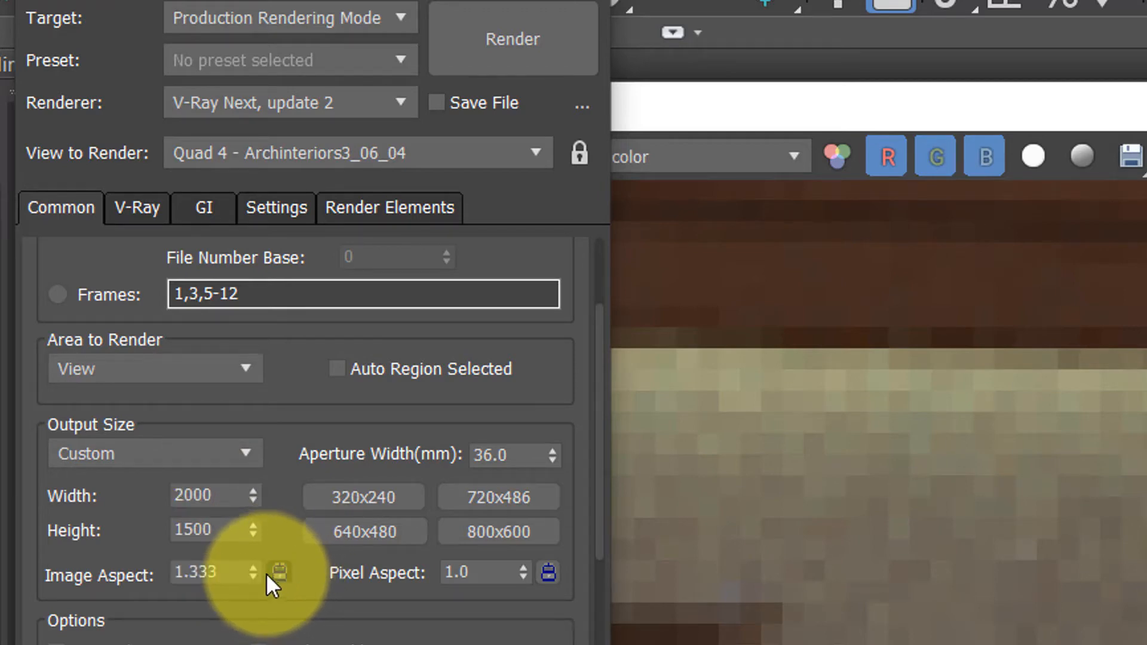
mouse_move(253, 530)
left_mouse_down()
mouse_move(243, 371)
mouse_move(243, 530)
left_mouse_up()
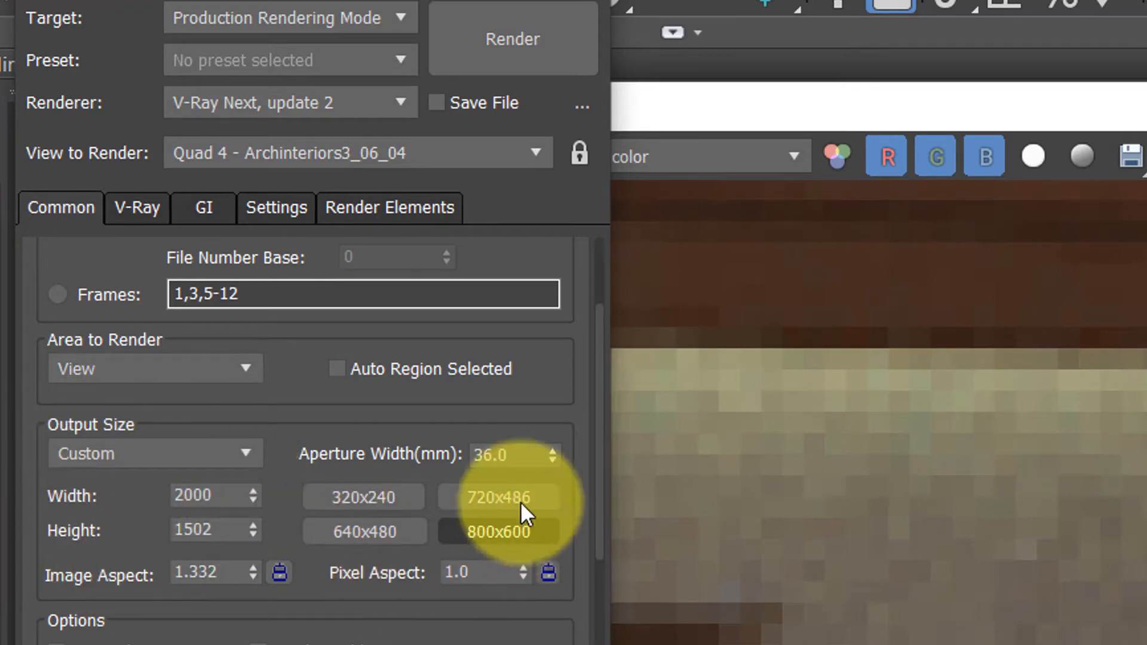
- Start from the 800x600 output size, lock the image aspect, set the width to 1800, and render the view
left_click(503, 530)
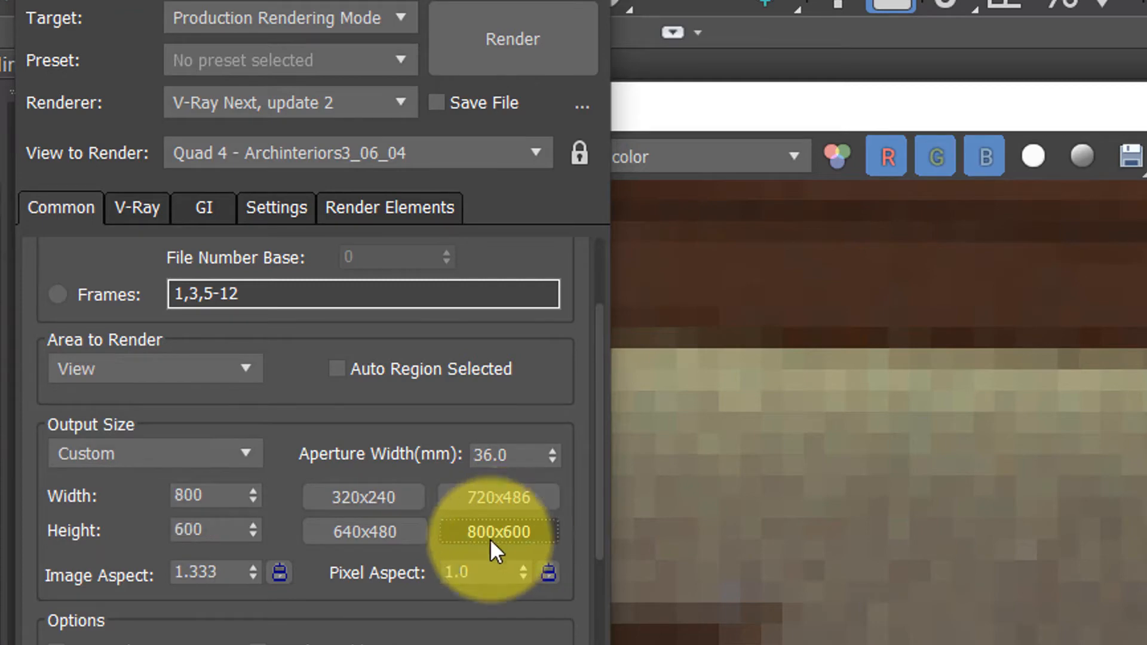
left_click(280, 572)
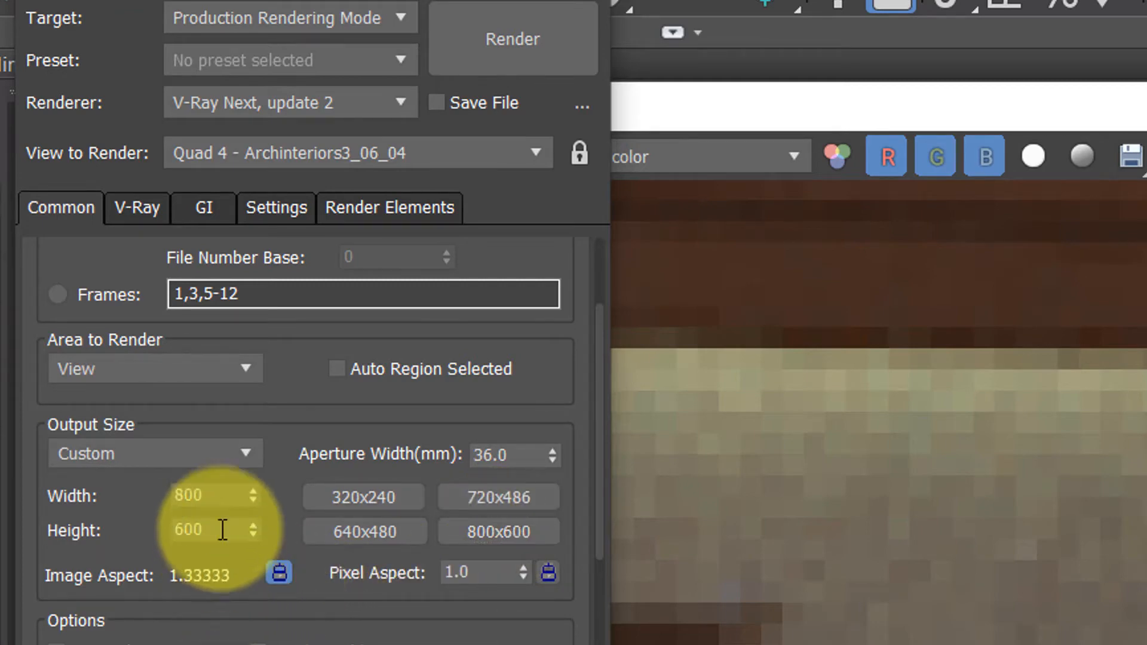
double_click(203, 496)
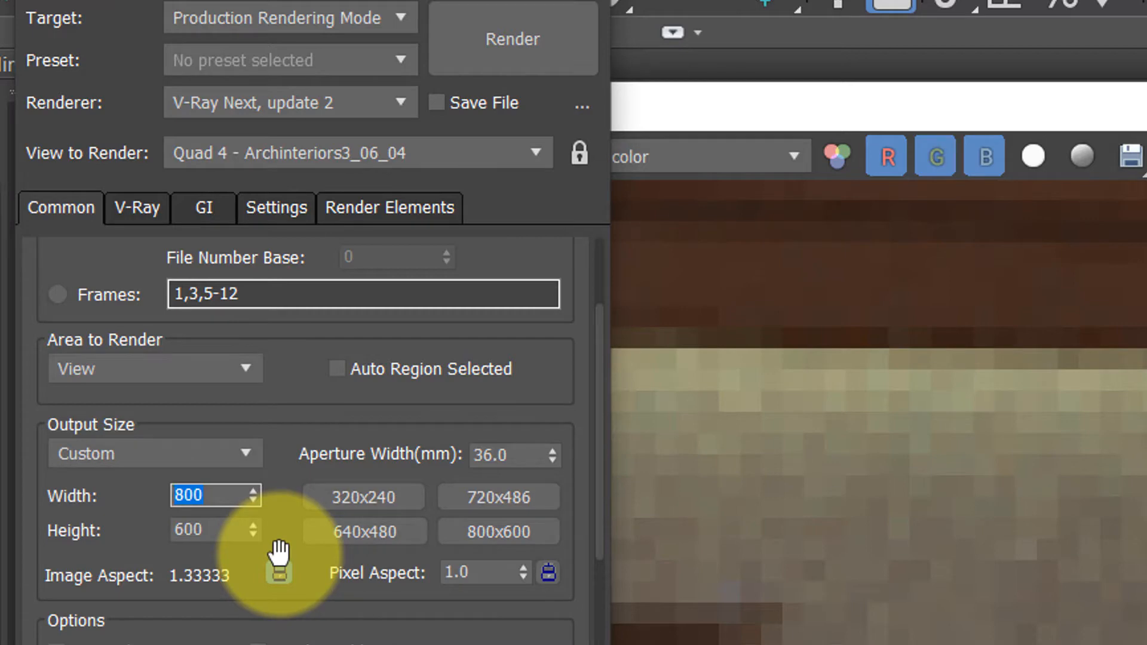
type("1800")
key("Return")
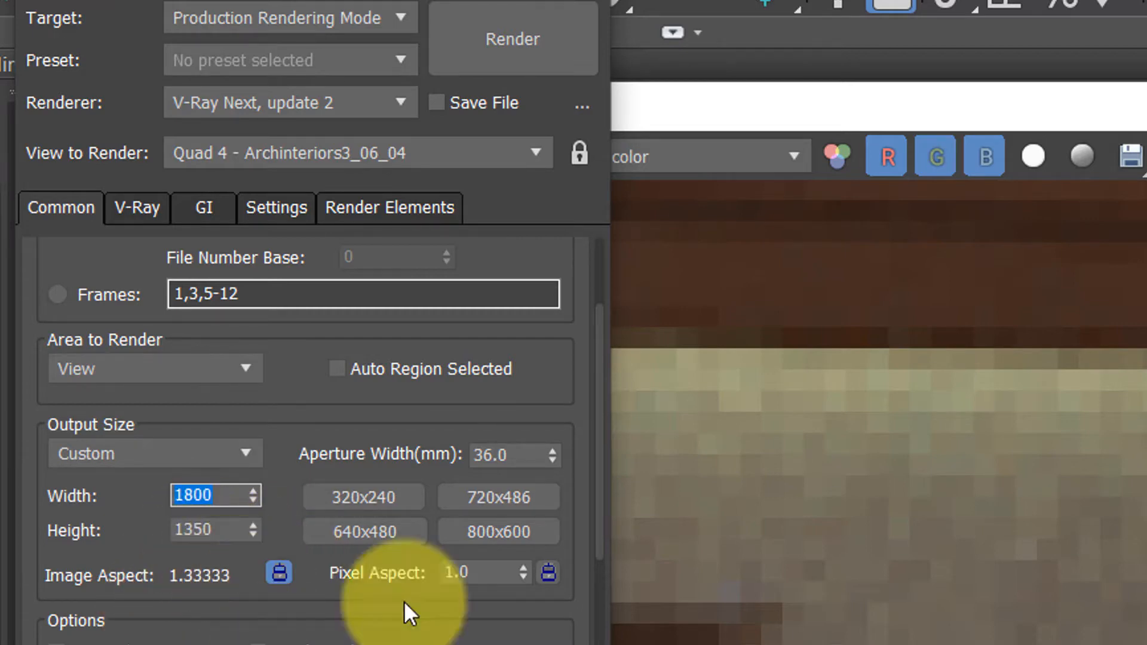
left_click(504, 43)
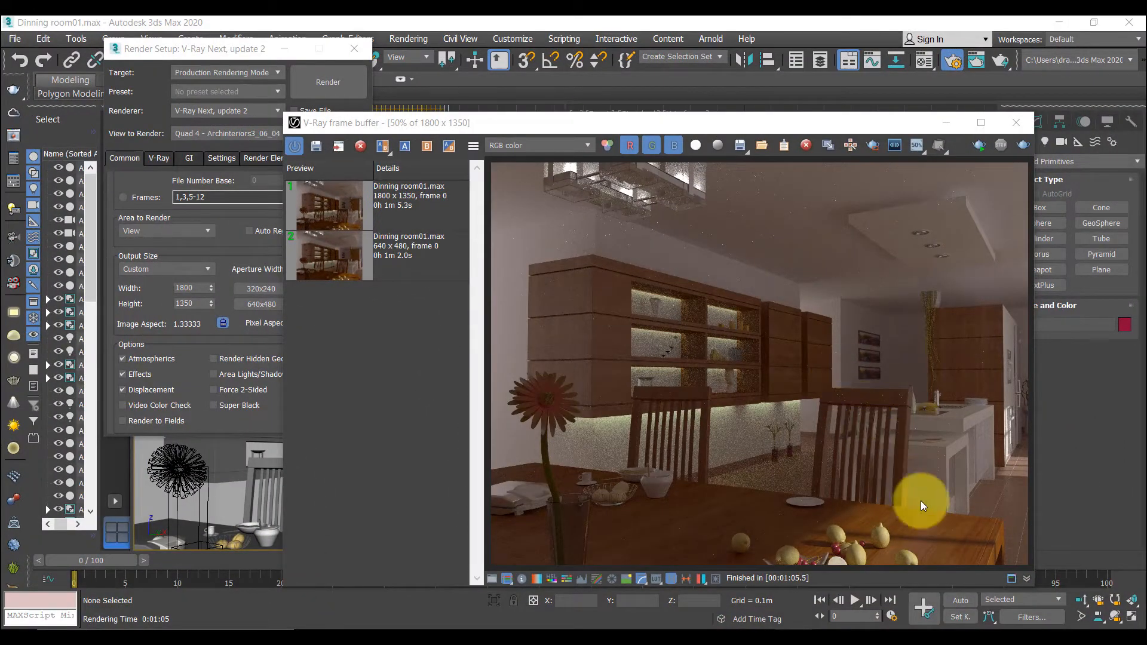
- Zoom in and out on the higher-resolution render to examine the table, wall and chair for clarity and noise
scroll(951, 551, "up", 6)
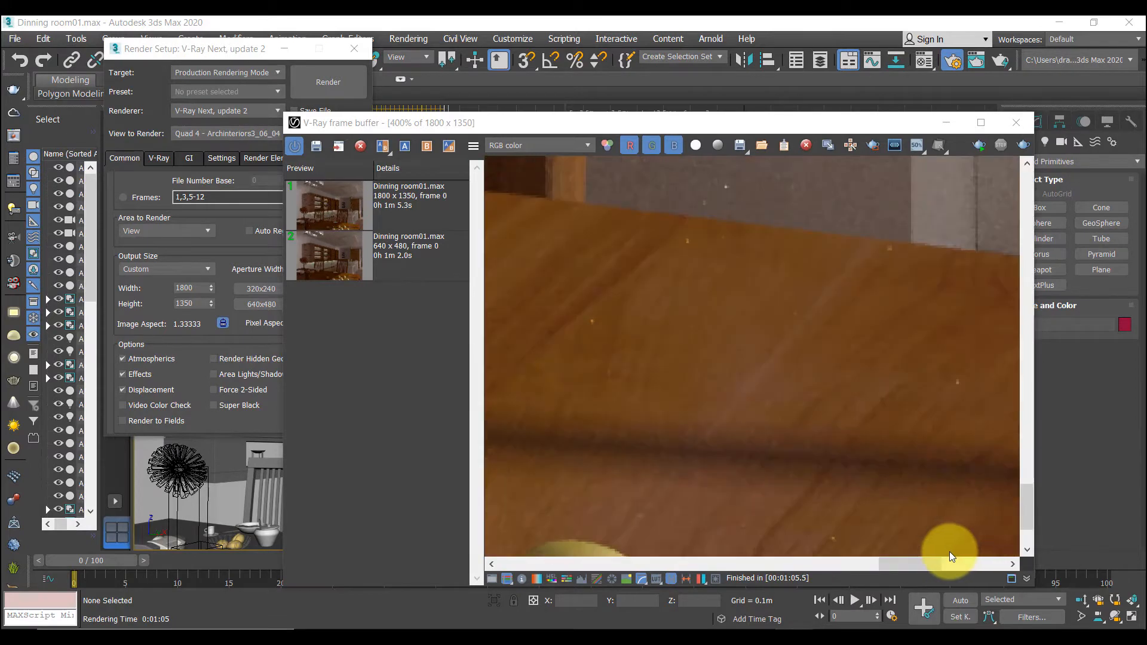
scroll(711, 269, "up", 2)
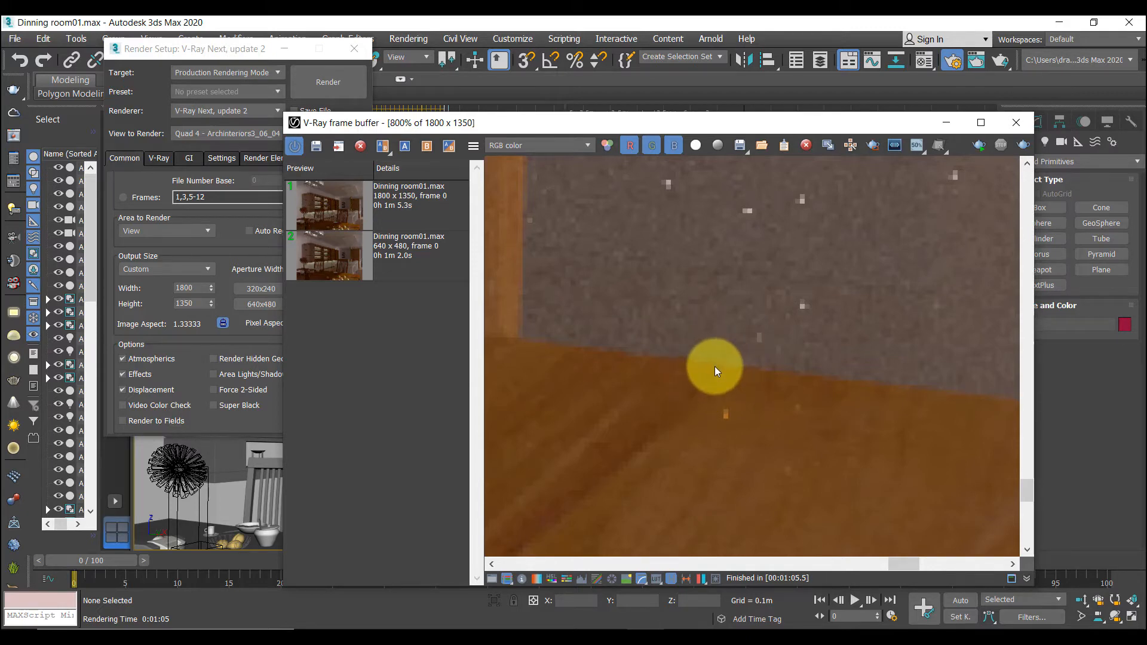
scroll(780, 382, "down", 6)
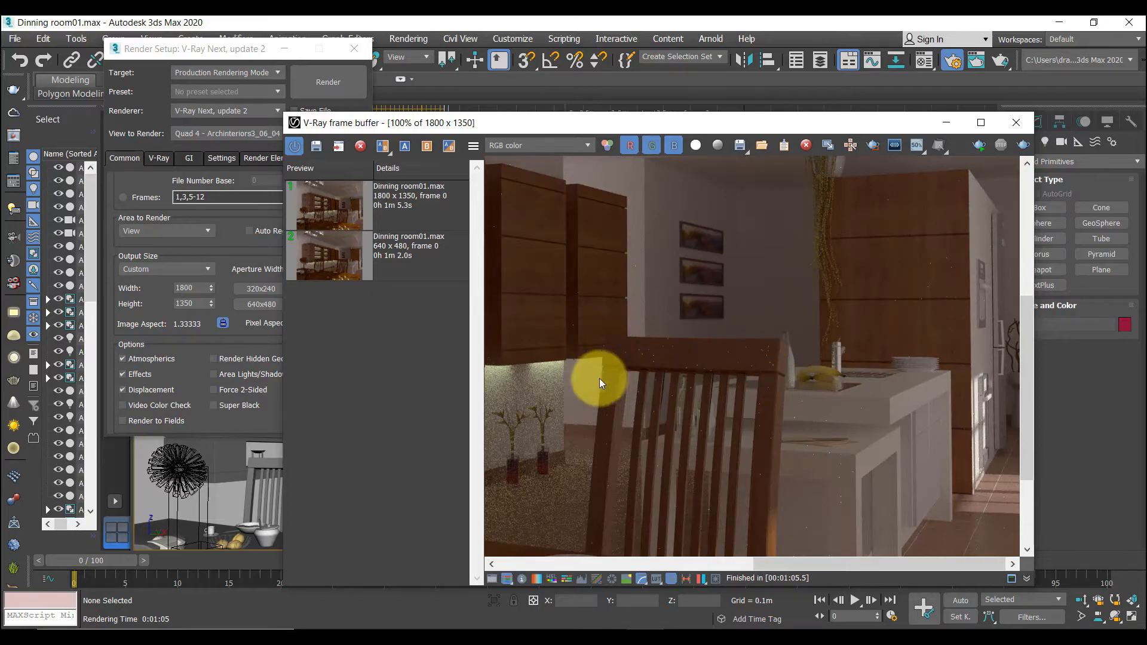
scroll(736, 353, "up", 1)
scroll(657, 397, "up", 2)
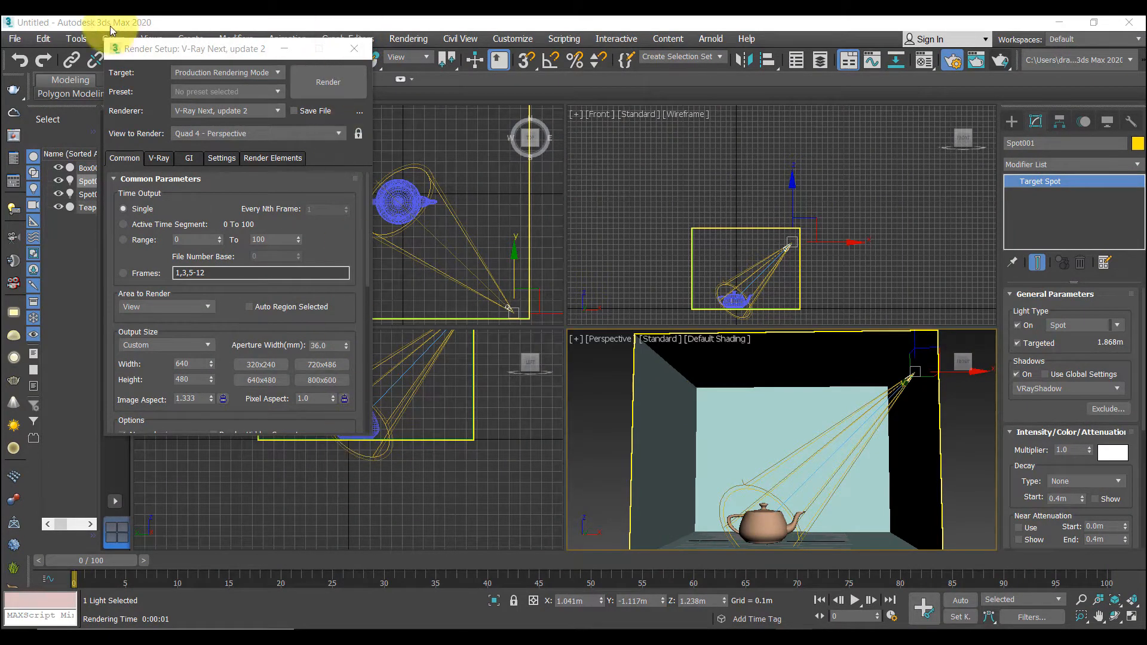
- With global illumination switched off, render the perspective view of the teapot room and stop the render early
left_click(188, 159)
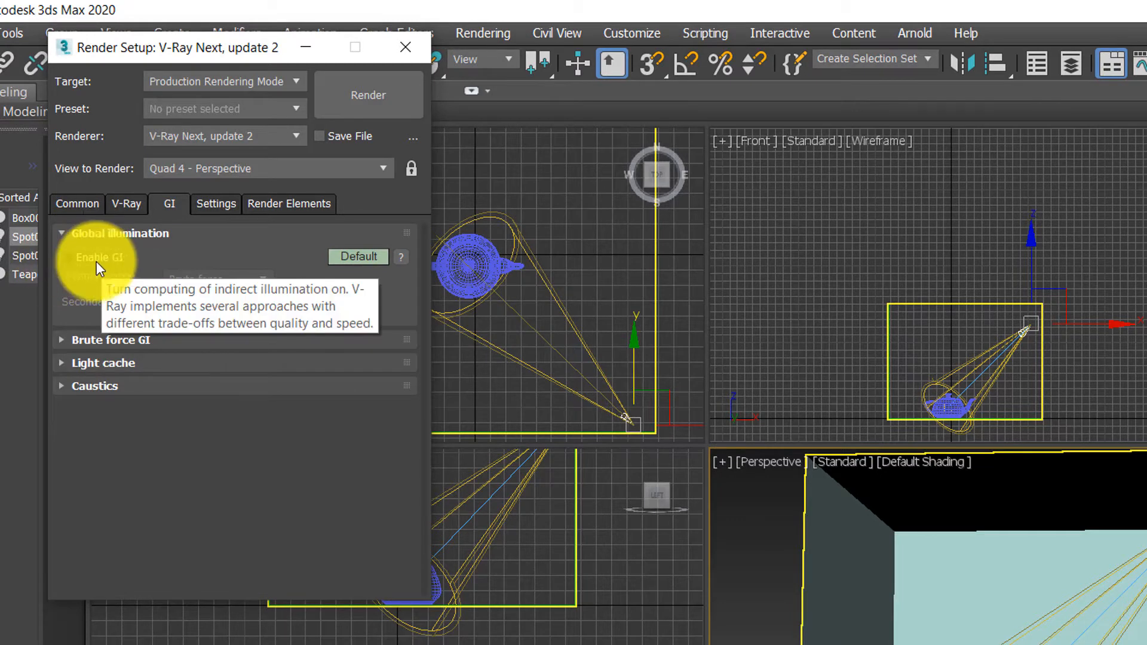
left_click(65, 258)
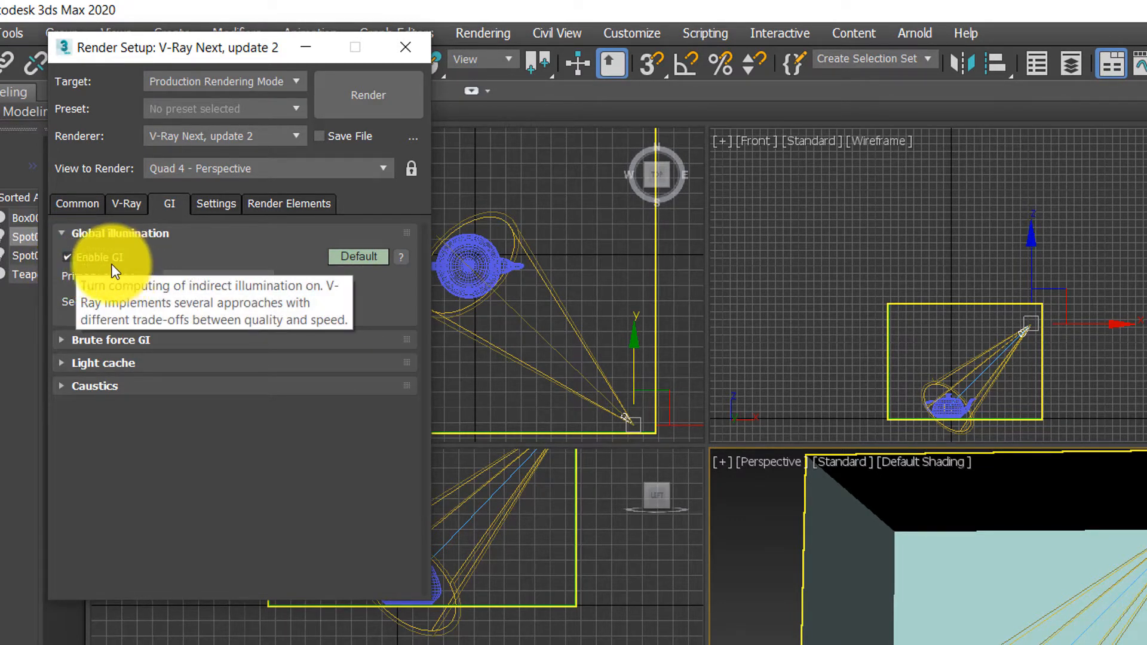
left_click(67, 257)
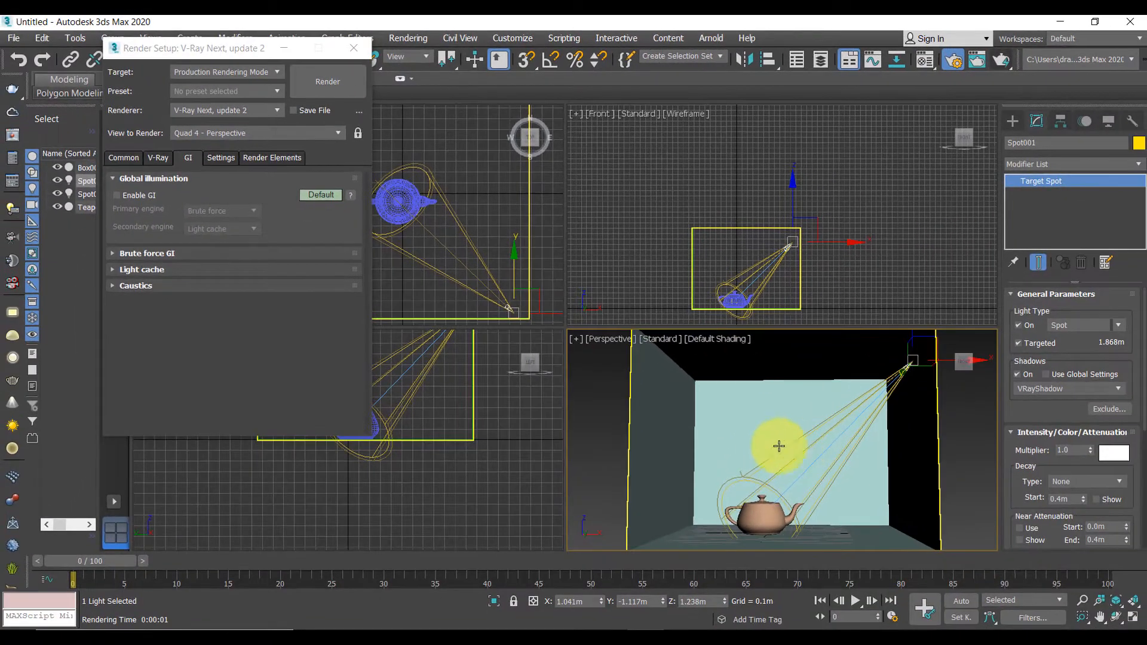
middle_click_drag(748, 435, 759, 446, "alt")
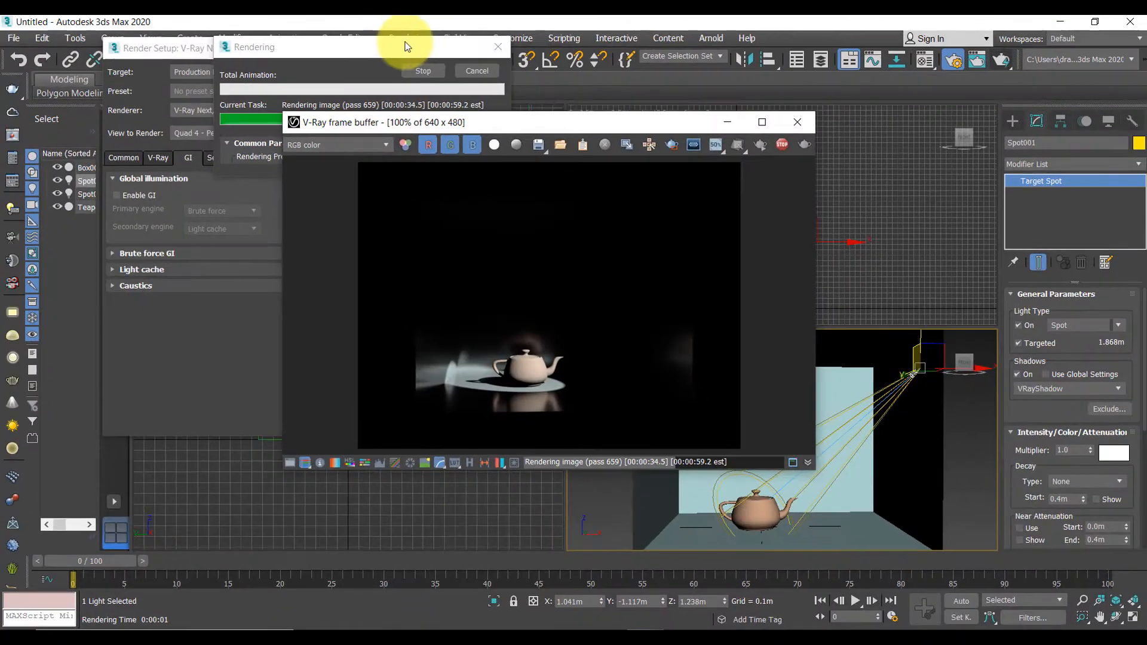
left_click(471, 78)
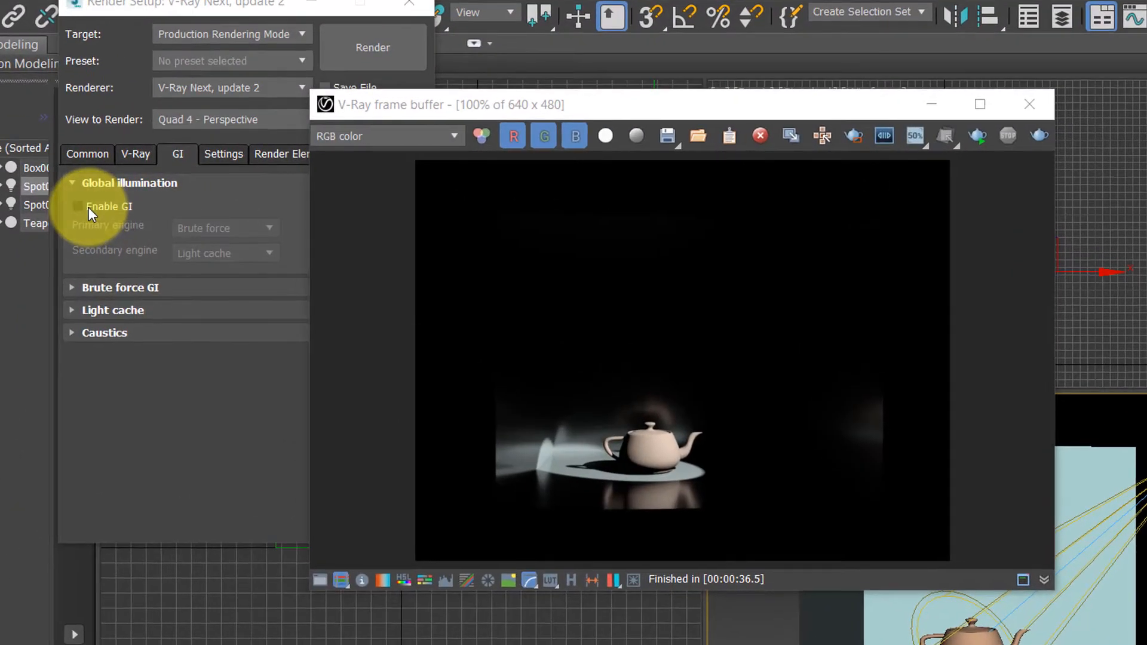
- Enable global illumination and render the teapot room's perspective view again
left_click(89, 207)
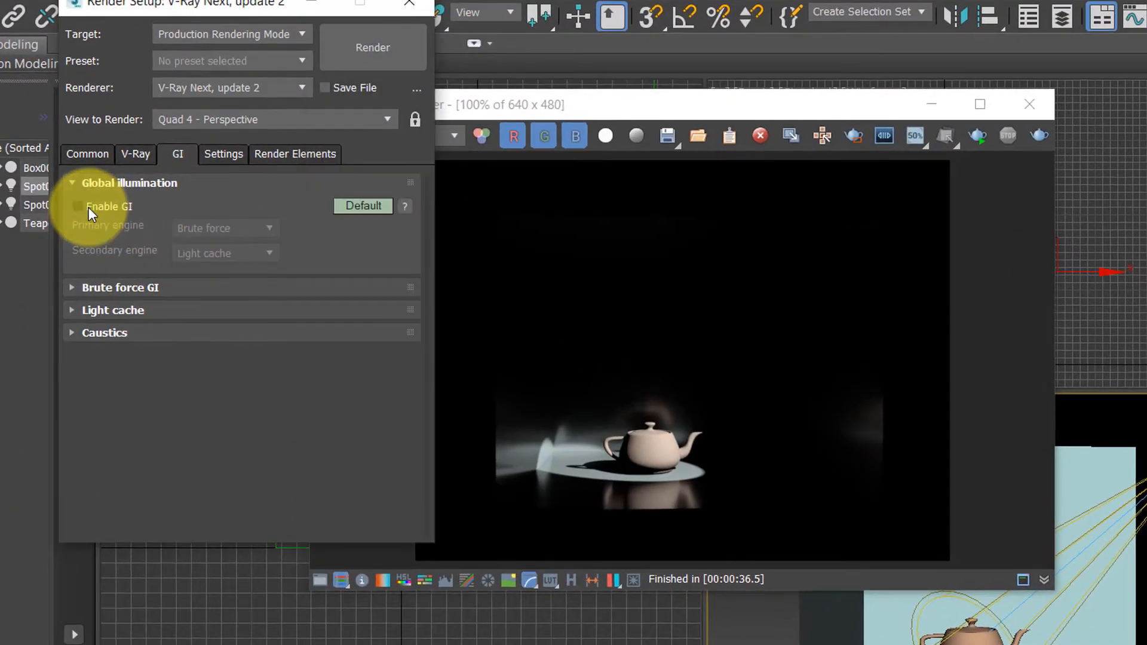
left_click(1038, 136)
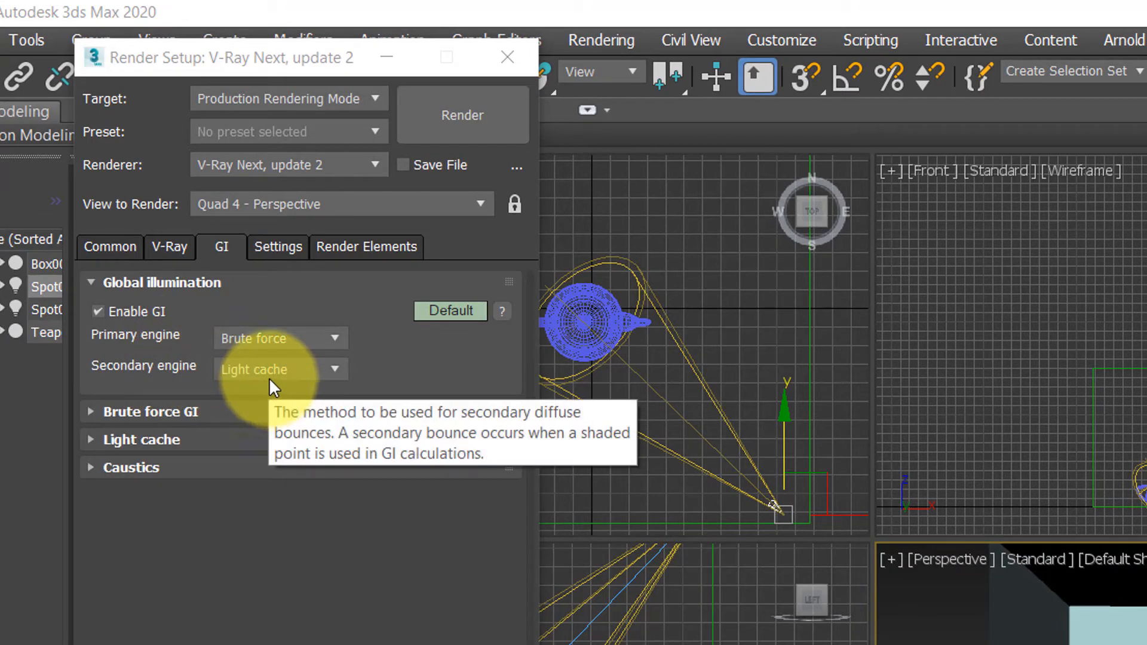
- Set the primary GI engine to Irradiance map and expand the Light cache and Irradiance map settings
left_click(299, 337)
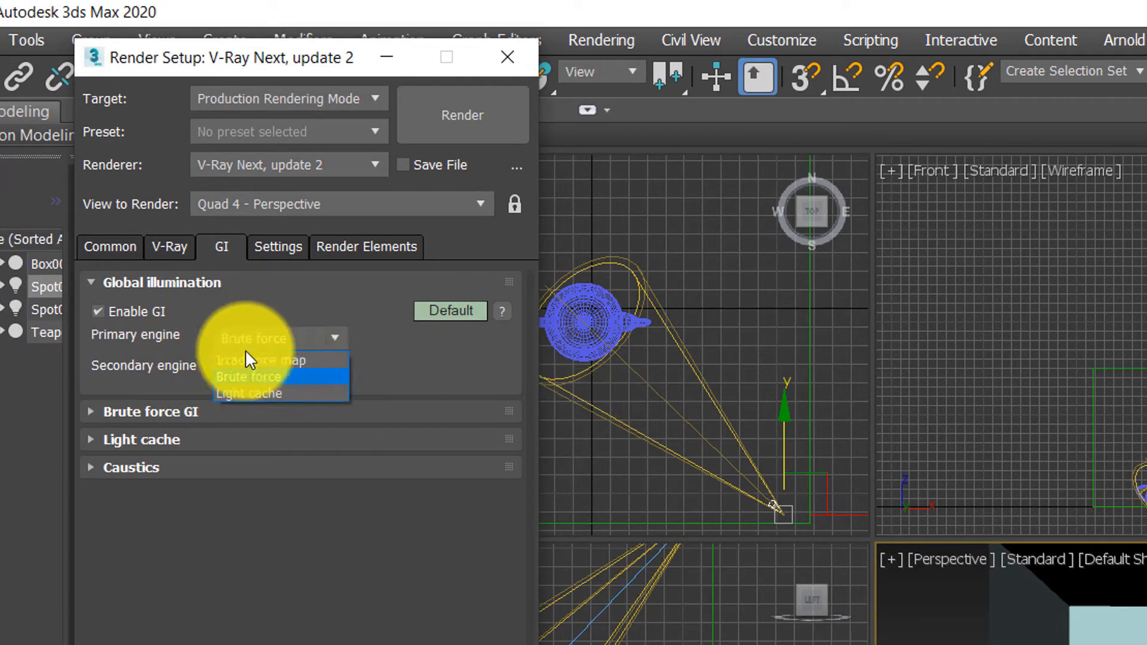
left_click(310, 357)
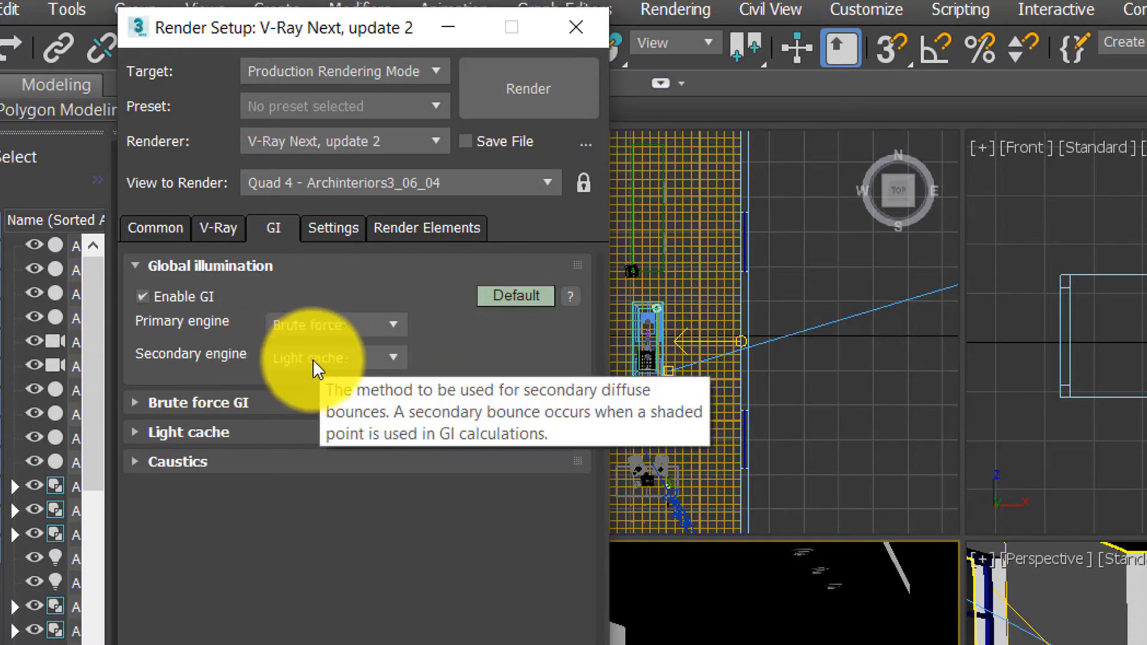
left_click(136, 402)
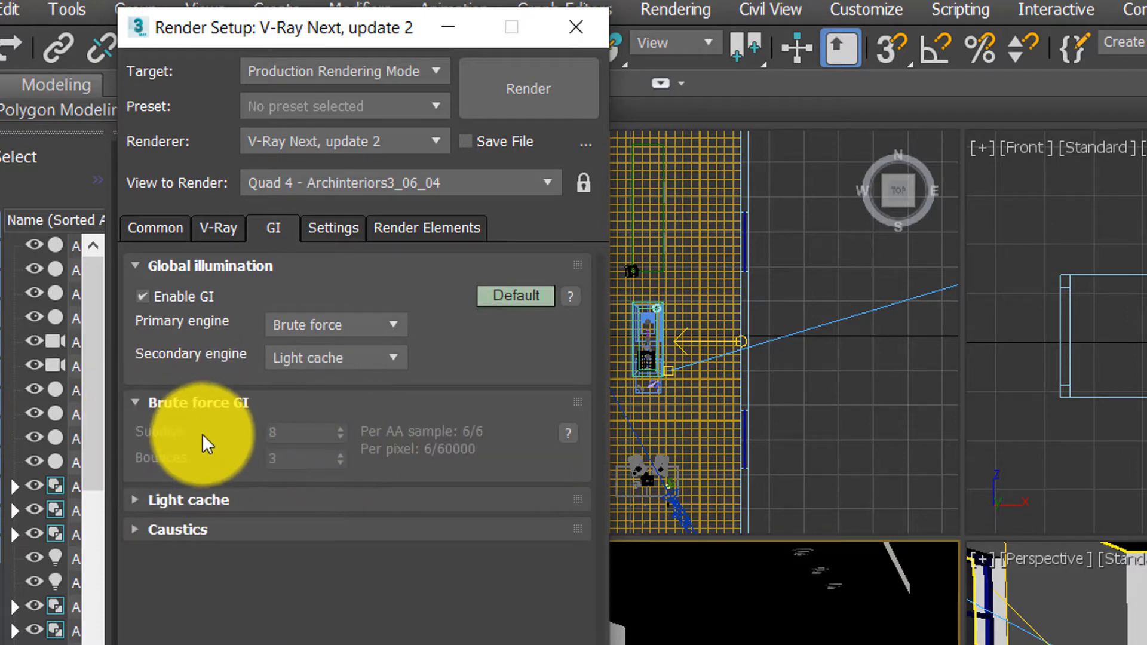
left_click(143, 500)
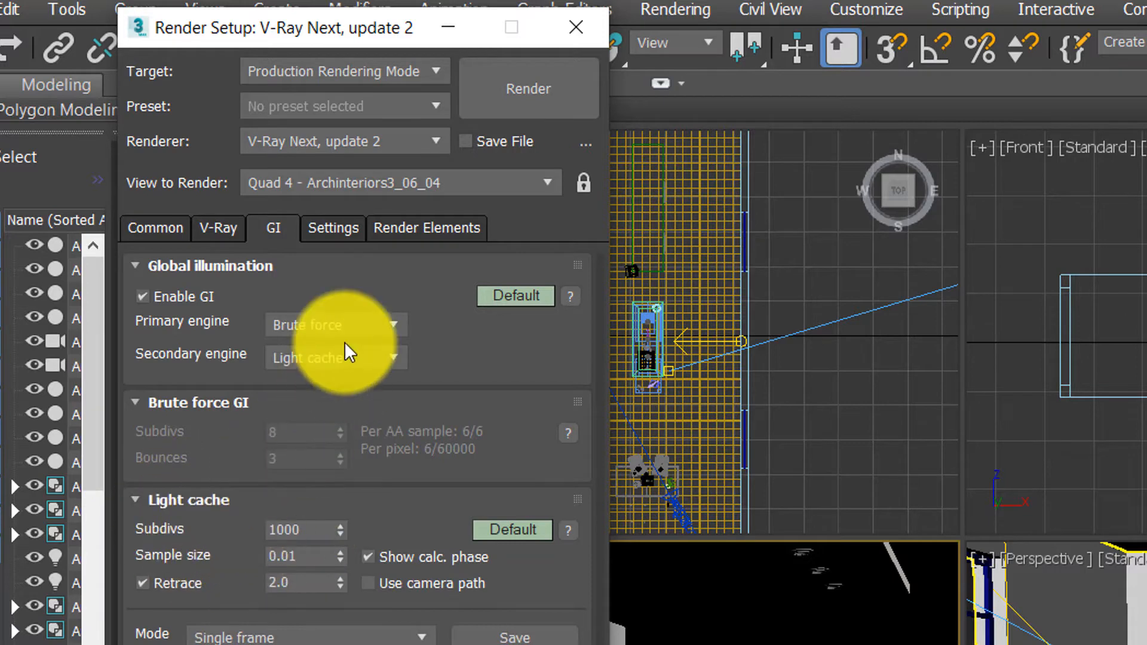
left_click(315, 326)
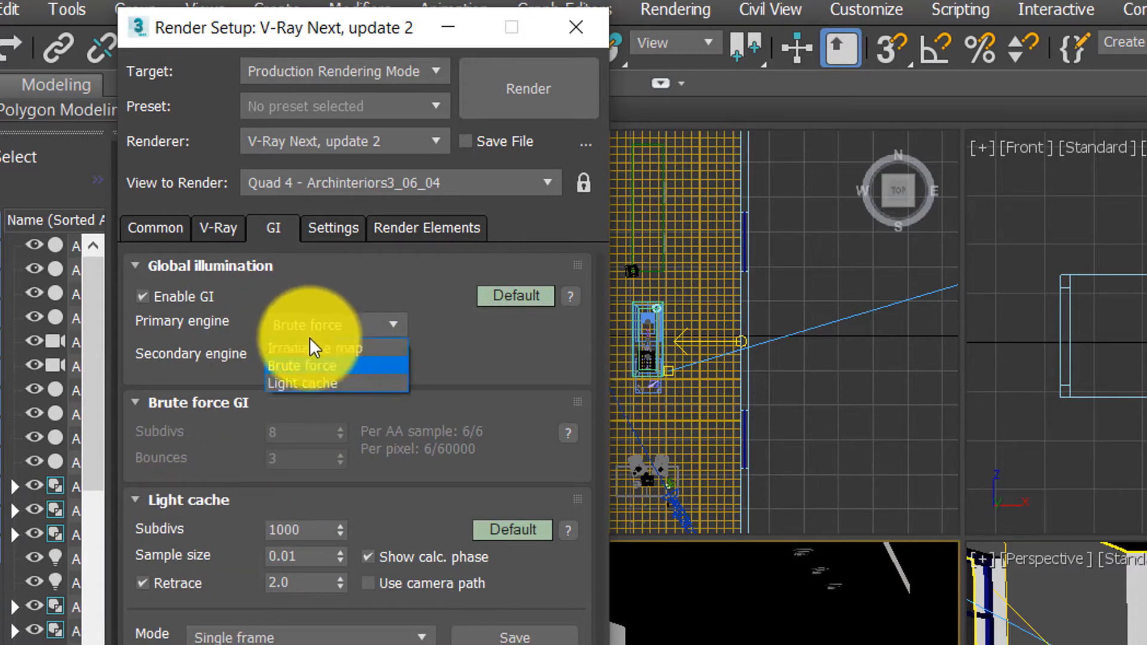
left_click(315, 349)
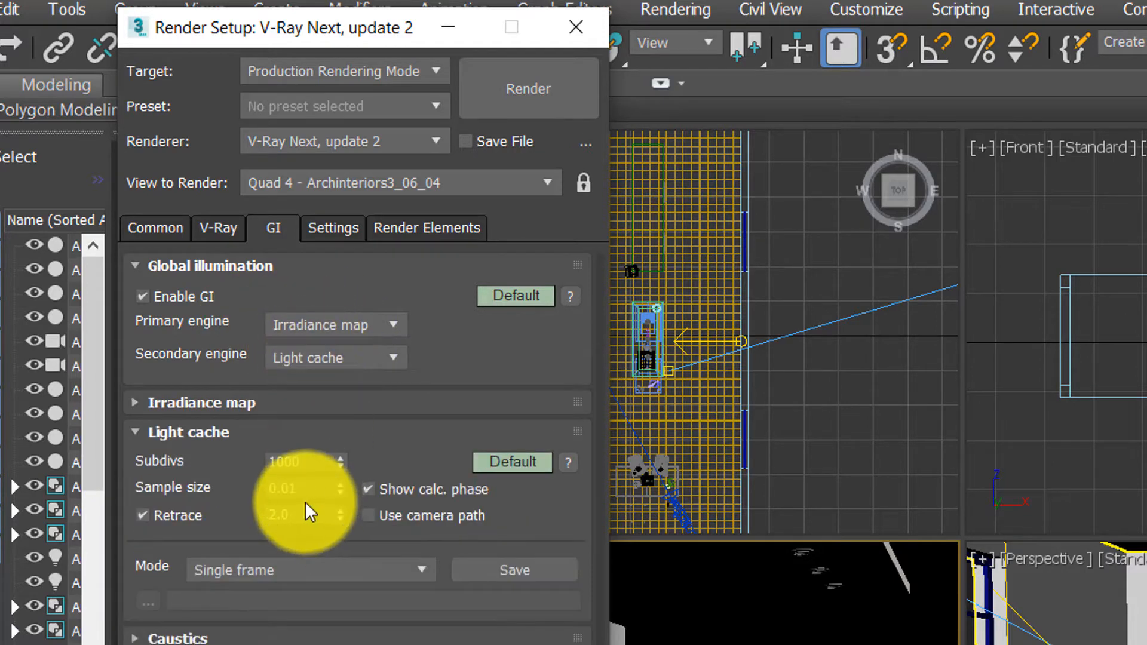
left_click(149, 398)
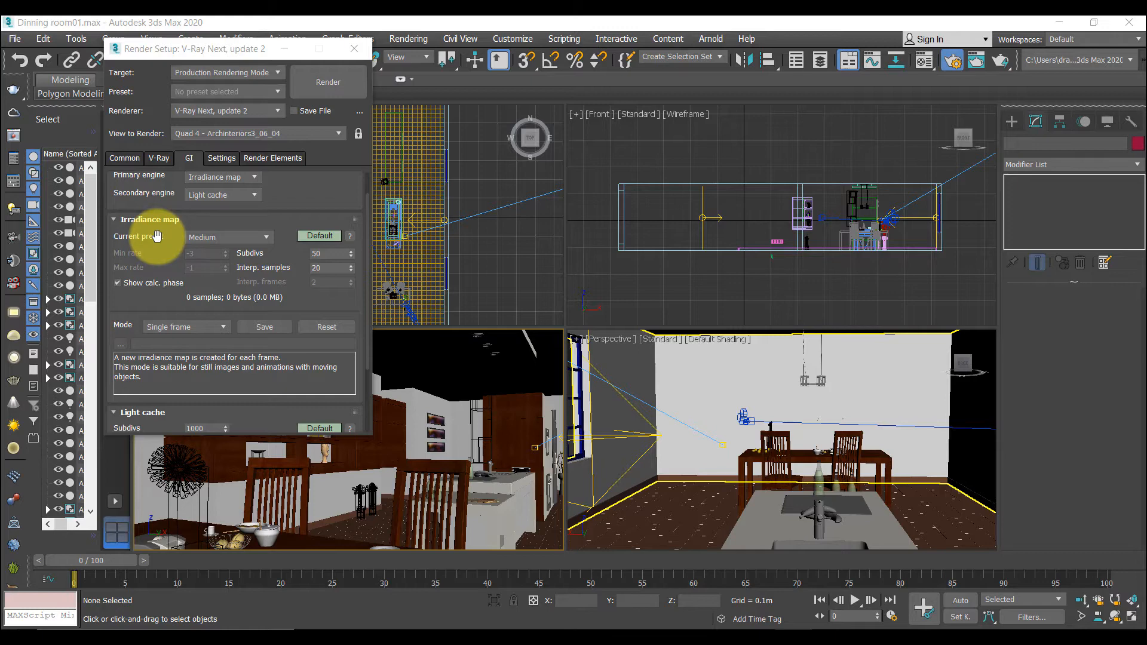
- Set the irradiance map's current preset to Very low
scroll(282, 213, "up", 1)
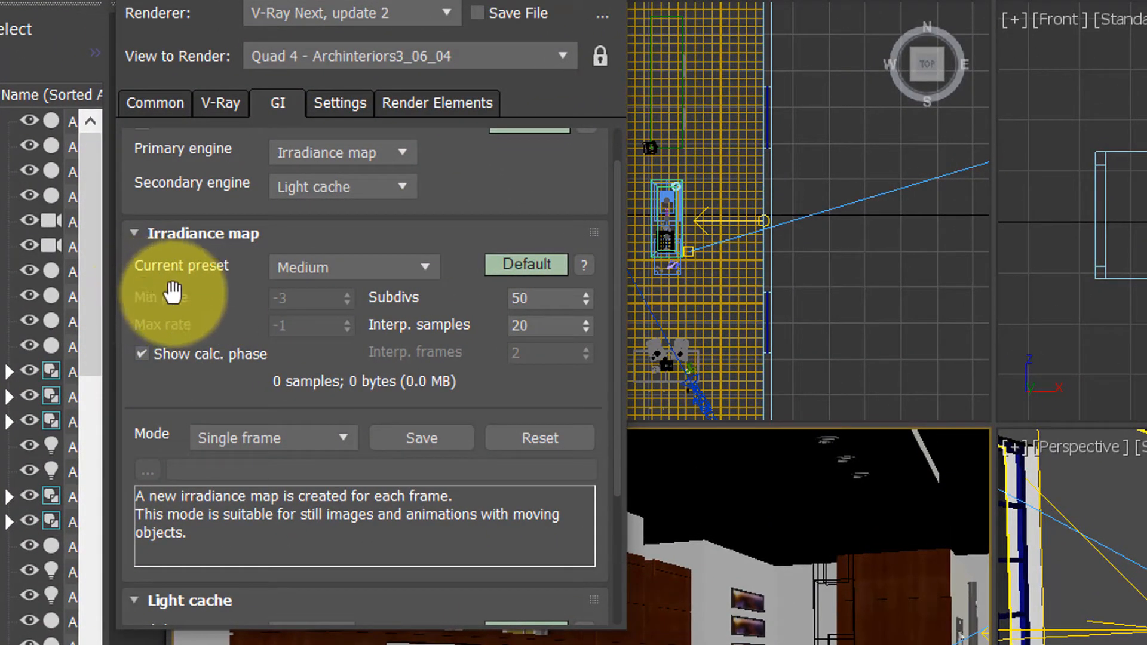
scroll(263, 284, "down", 2)
left_click(331, 256)
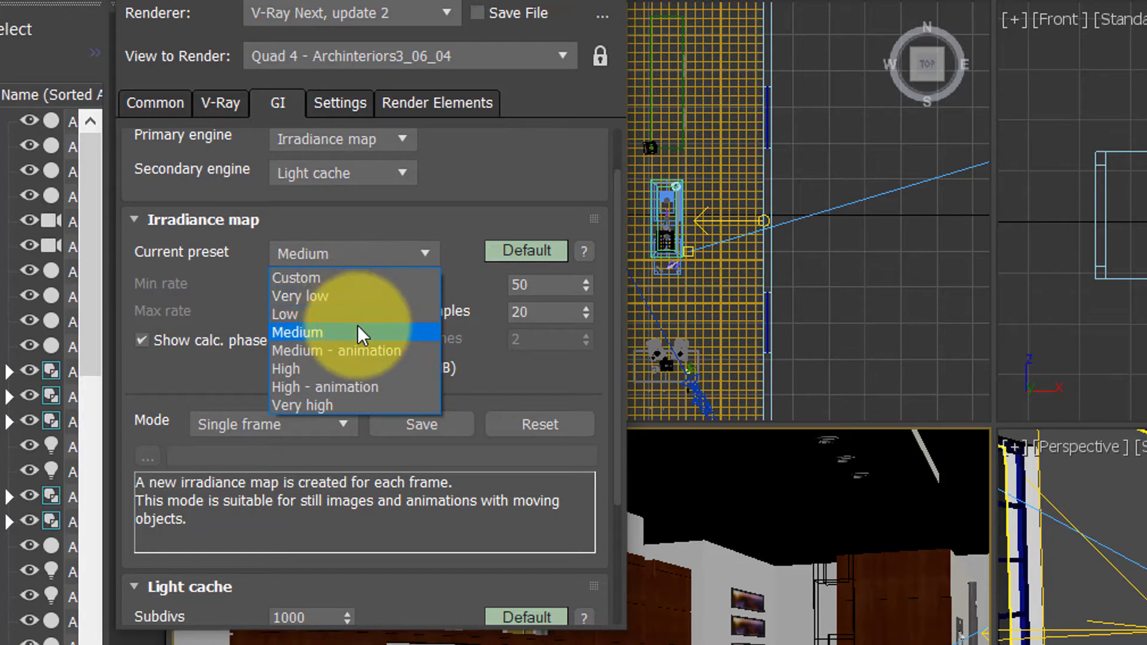
left_click(334, 295)
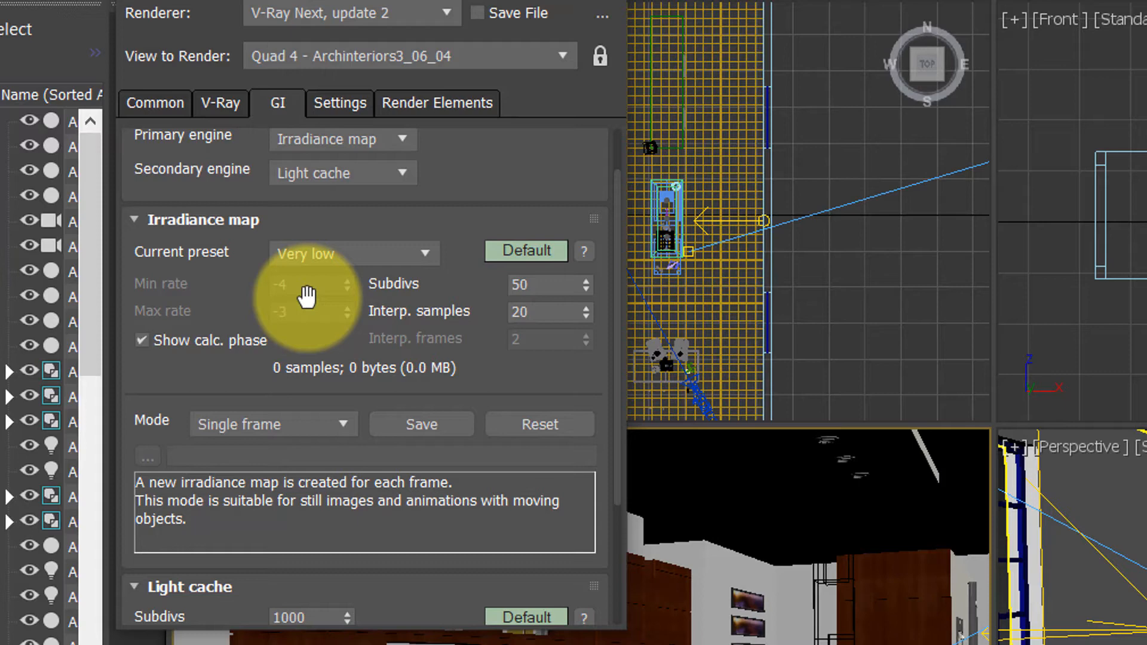
- Try the High irradiance map preset to compare its min and max rates, and return to Very low
left_click(325, 249)
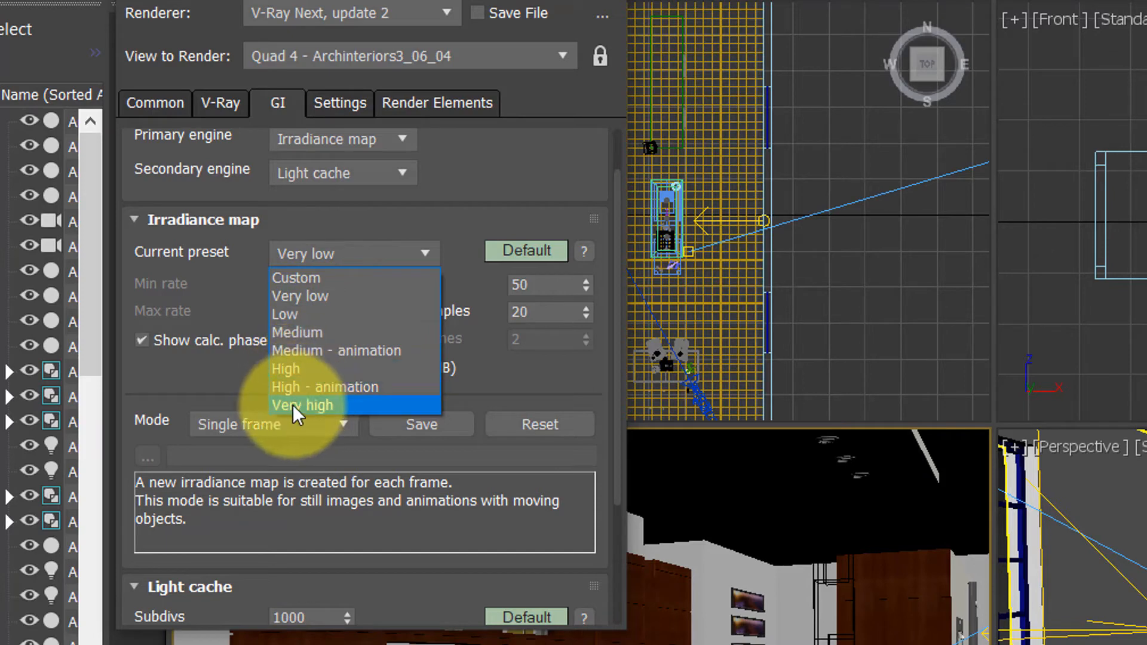
left_click(326, 297)
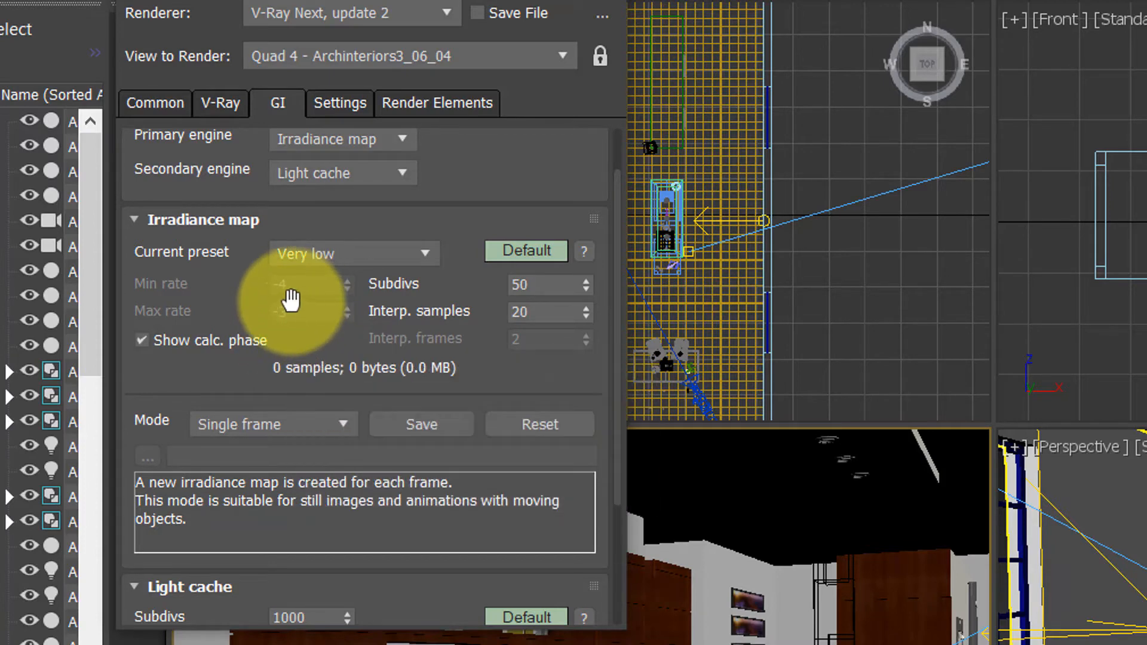
left_click(325, 261)
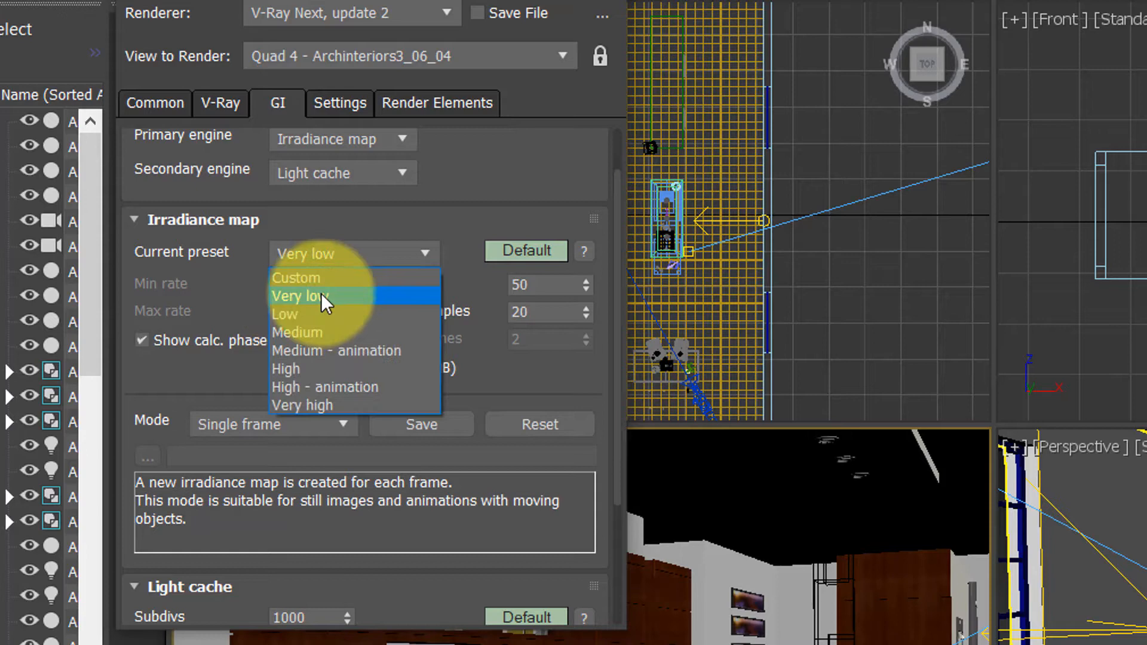
left_click(329, 366)
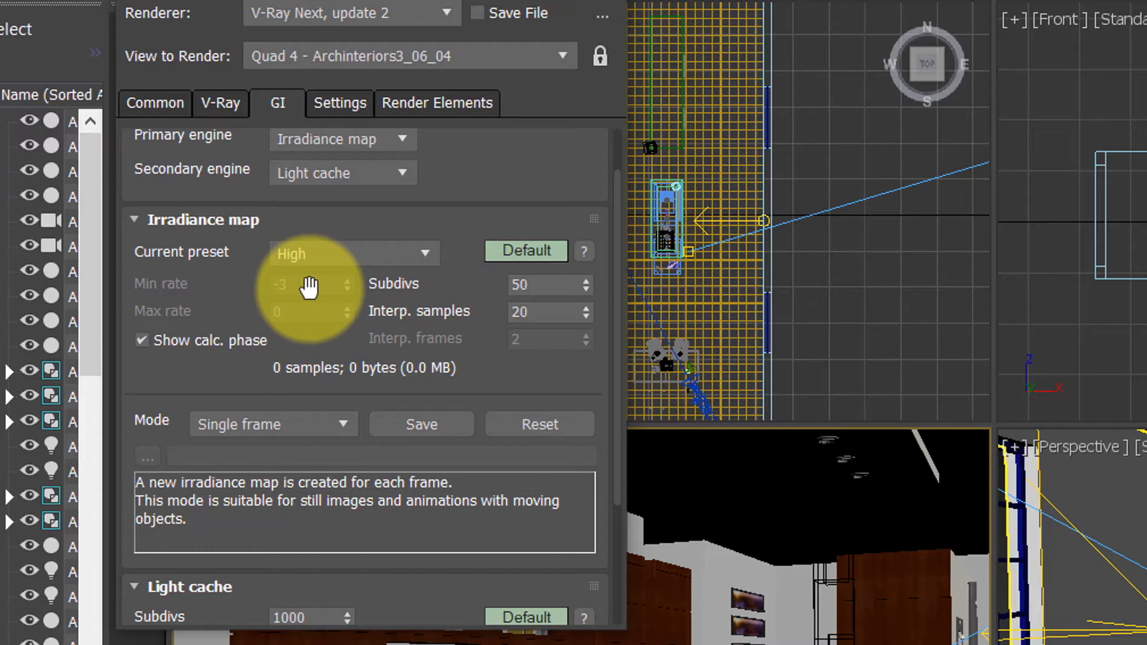
left_click(312, 258)
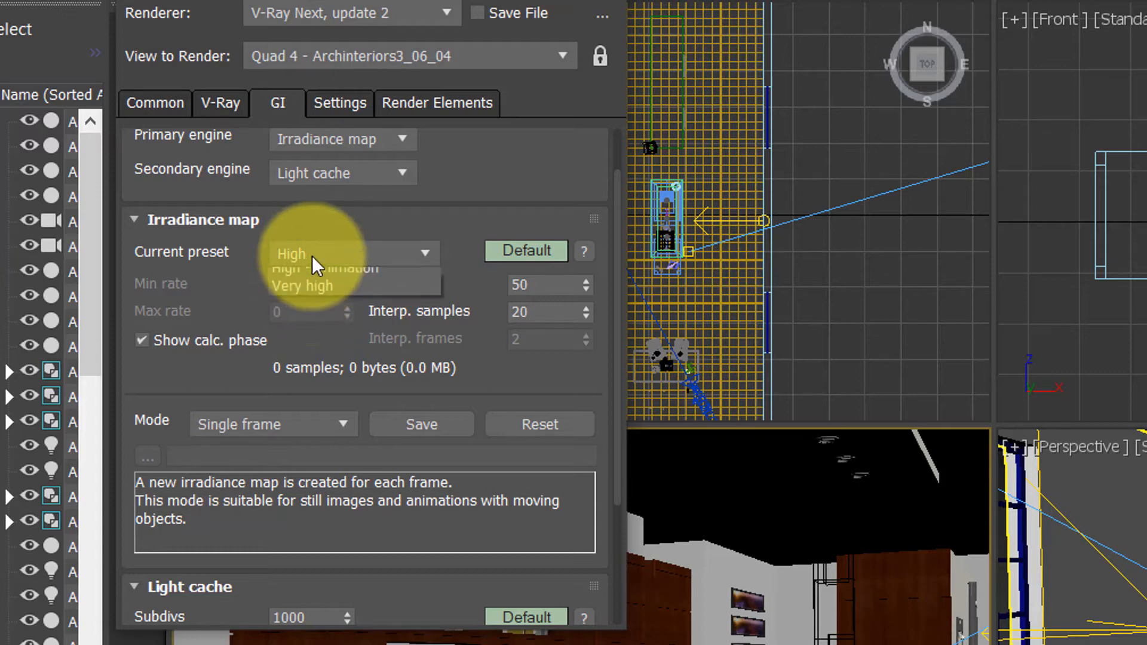
left_click(318, 295)
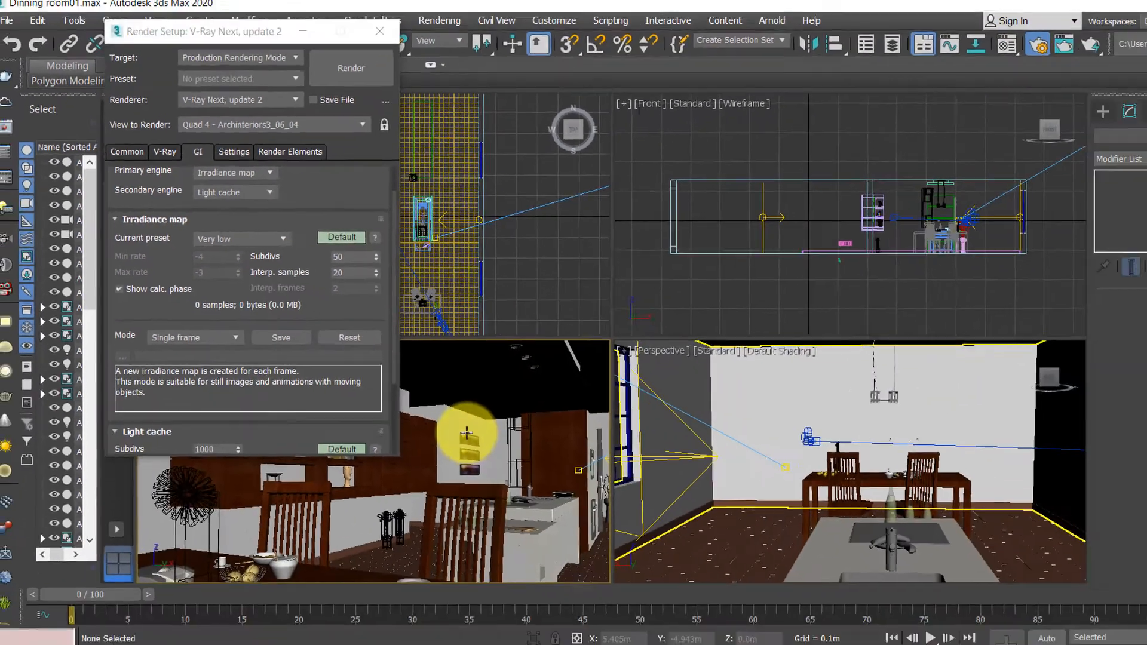
- Render the dining room camera view with the Very low preset and save the result to the render history
right_click(618, 557)
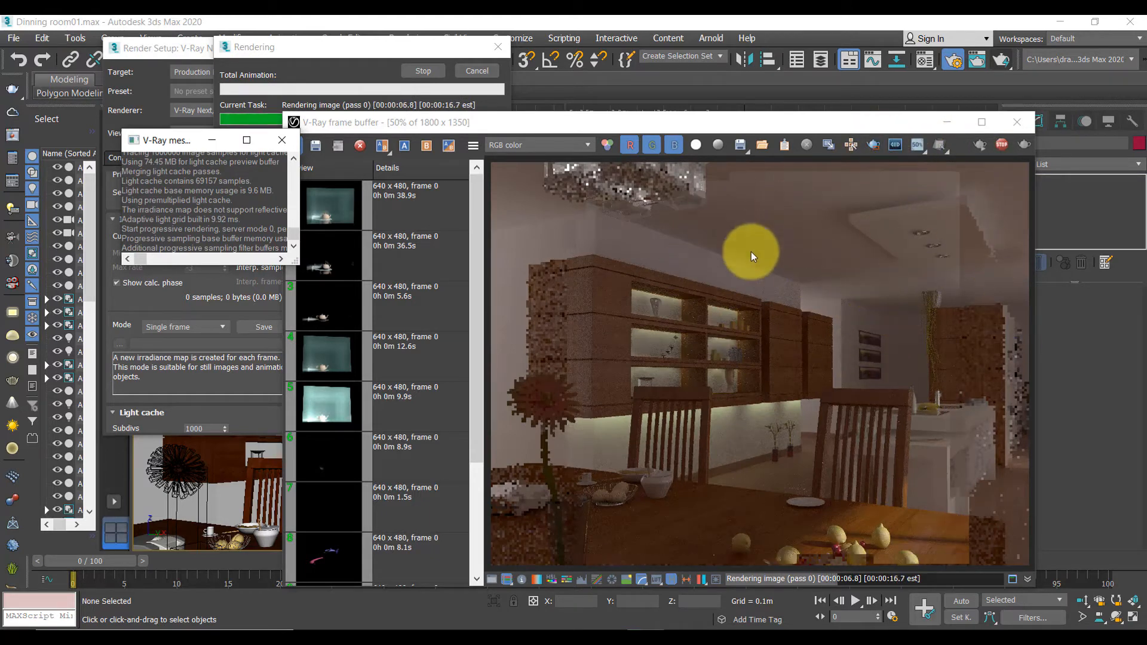
left_click(339, 106)
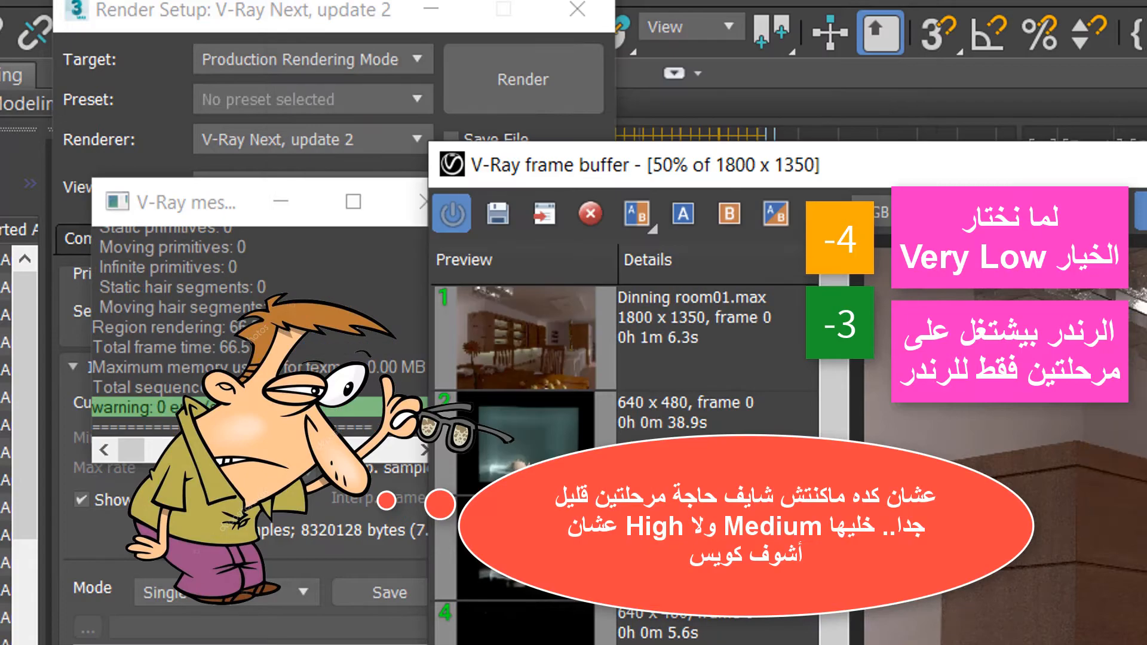
- Zoom in on the wall cabinet shelves in the Very low render to examine noise and blotches
scroll(1063, 448, "up", 1)
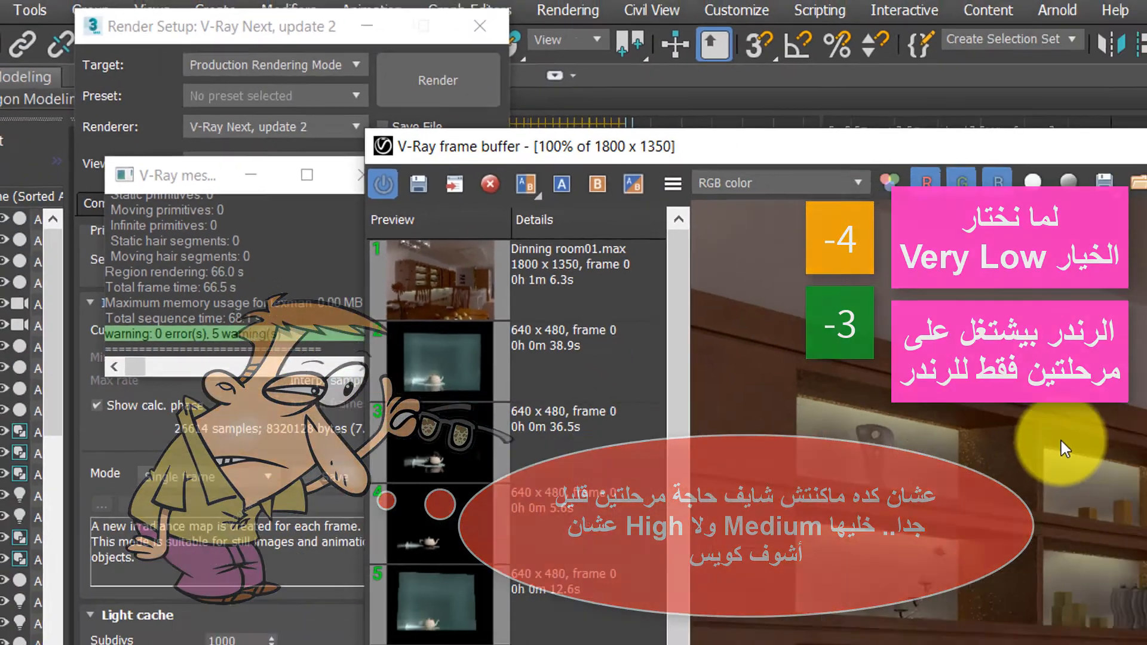
scroll(741, 322, "up", 1)
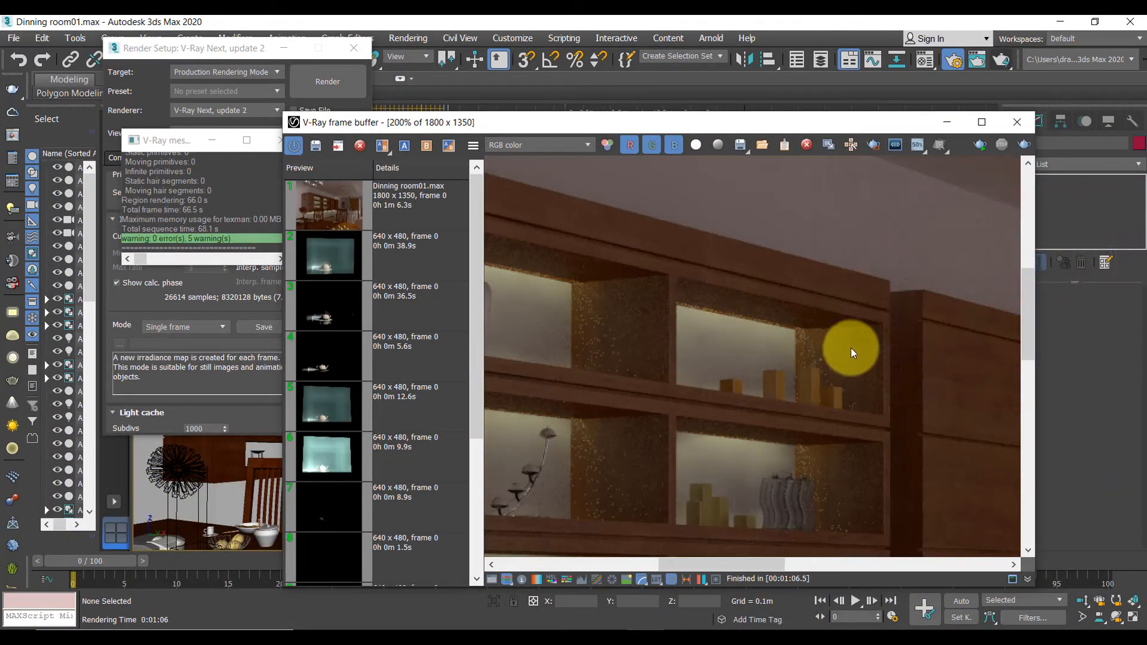
middle_click_drag(850, 349, 708, 271)
scroll(707, 271, "up", 1)
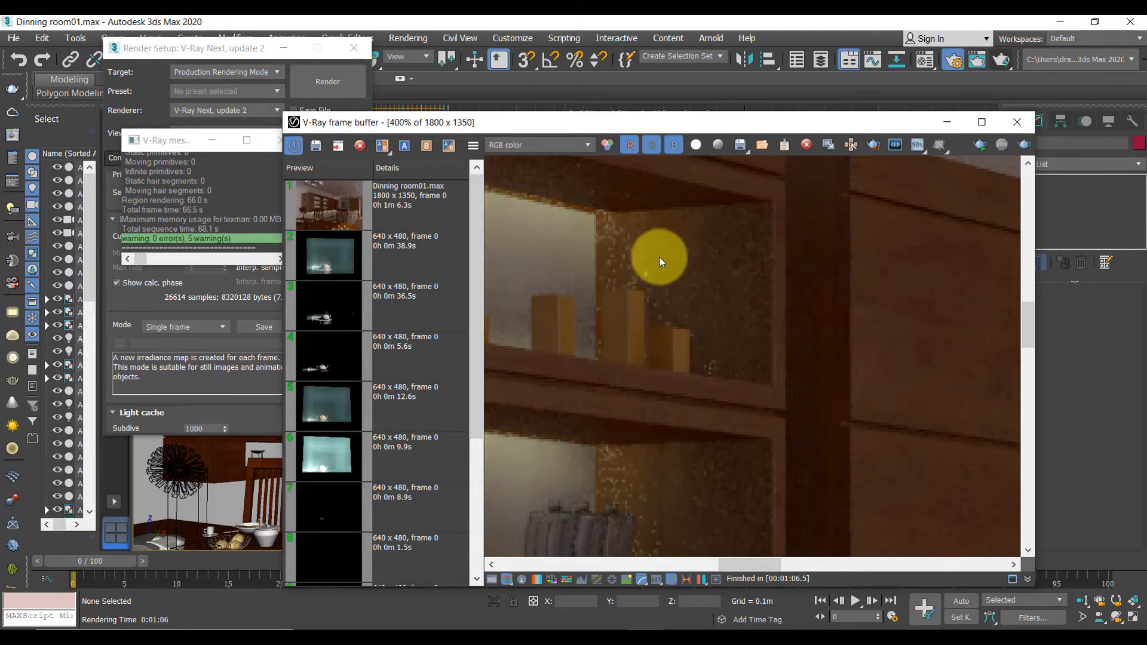
scroll(710, 328, "down", 3)
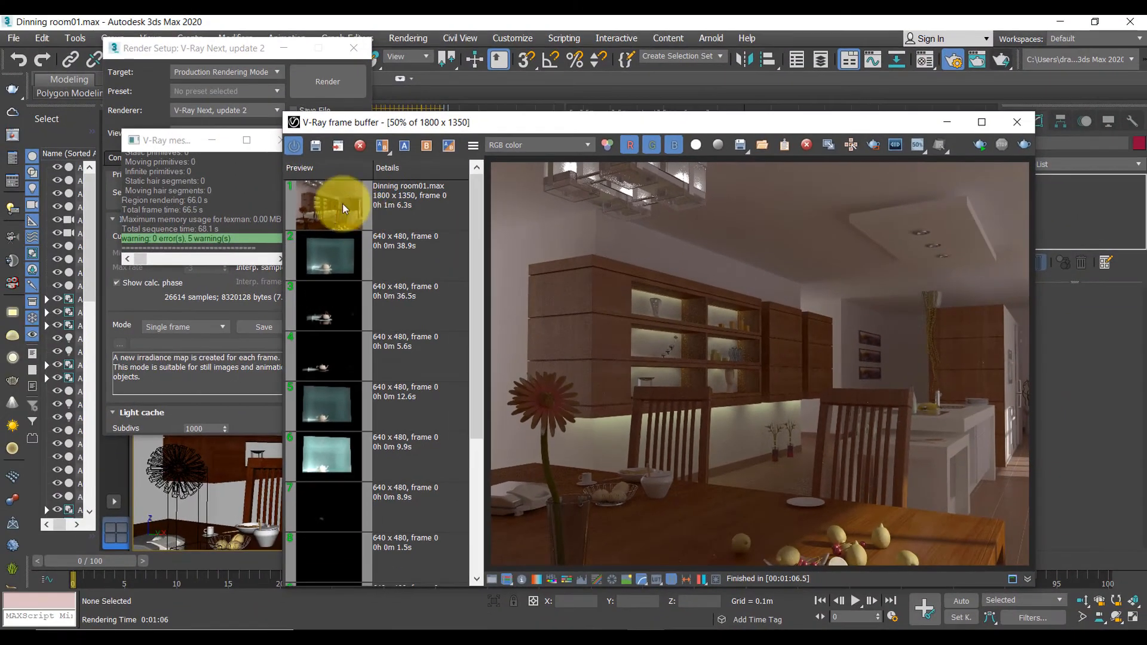
- Set the irradiance map's current preset to High and render the dining room again
left_click(257, 48)
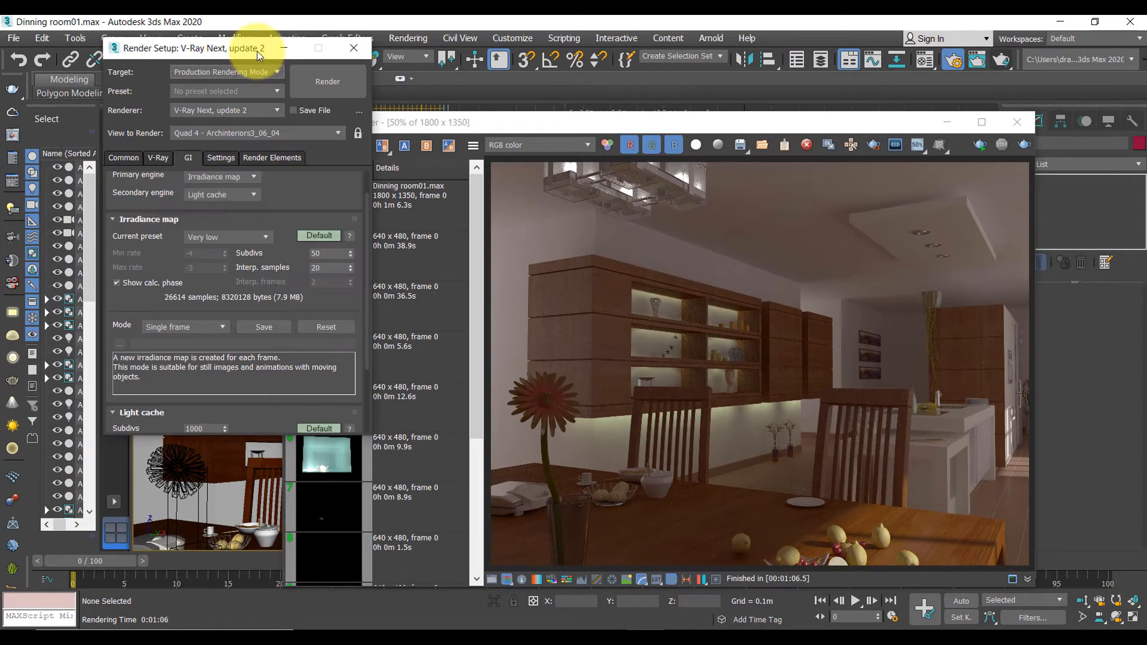
left_click(232, 238)
left_click(231, 238)
left_click(233, 237)
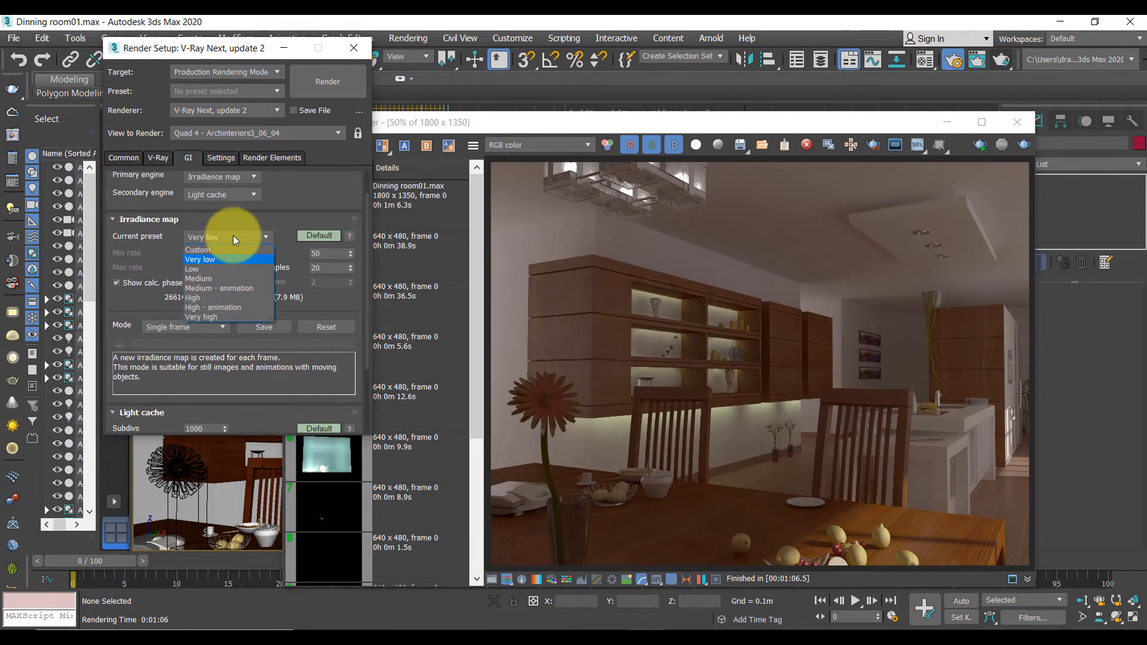
left_click(220, 297)
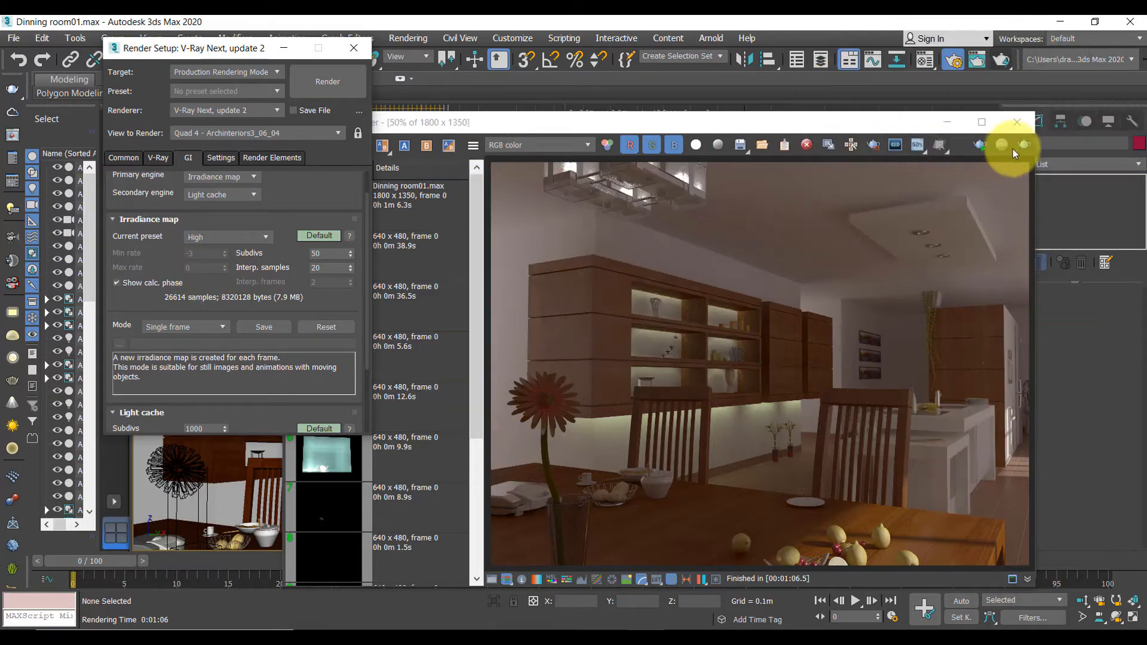
left_click(1022, 145)
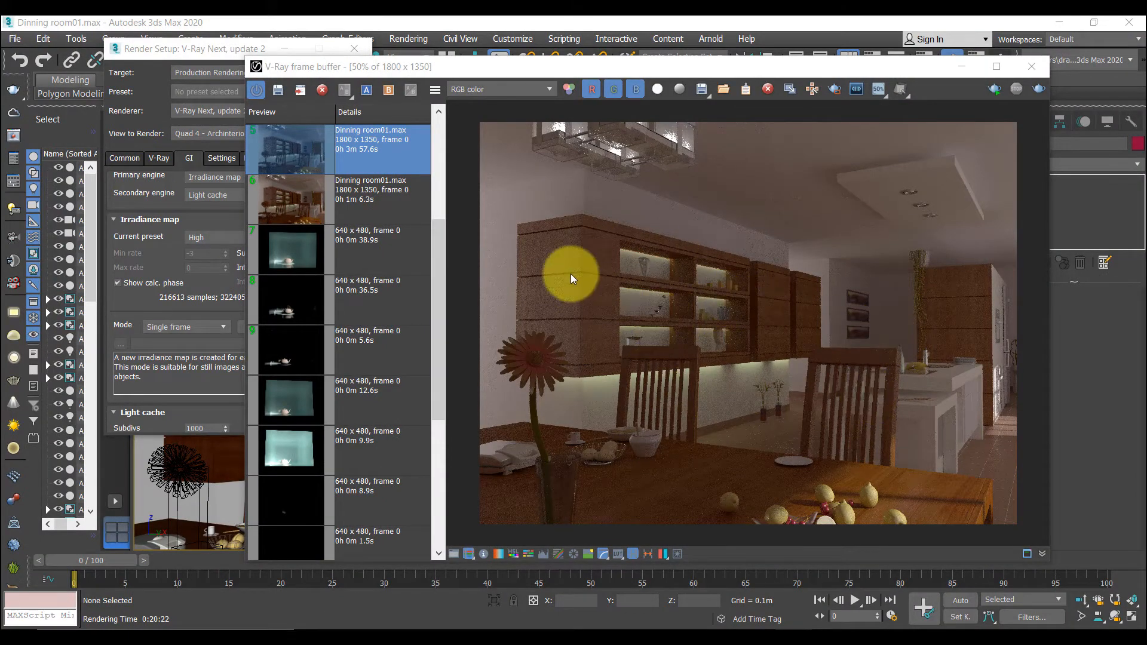
- Compare the Very low and High renders from the history, sweeping the A/B divider across the magnified wall cabinet
scroll(628, 314, "up", 2)
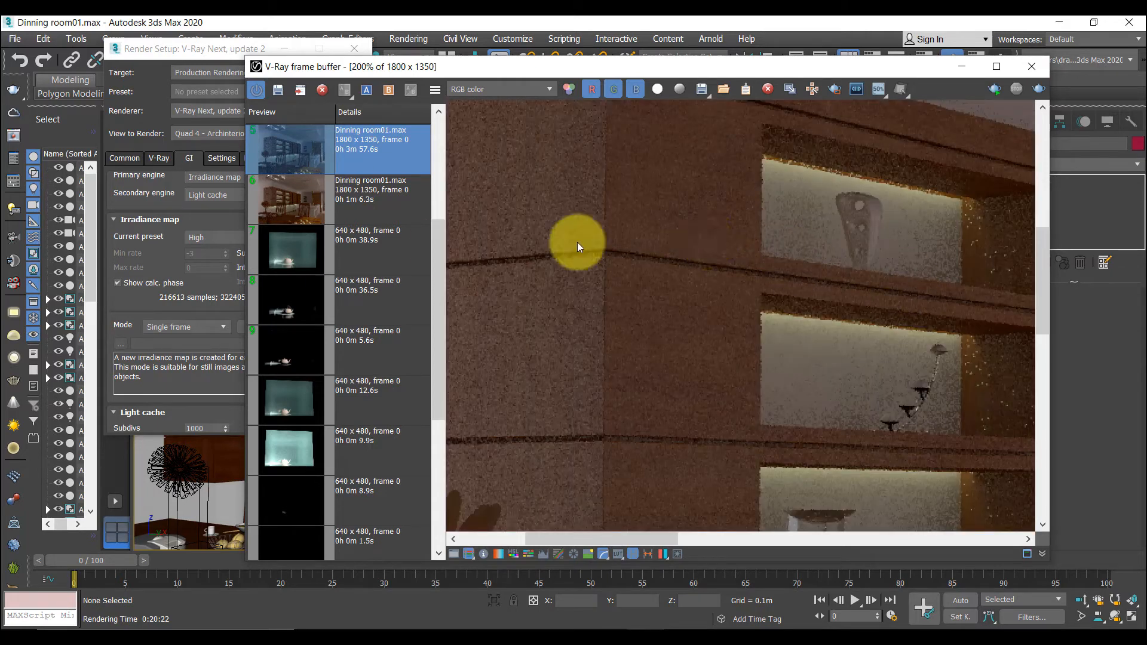
left_click(361, 189)
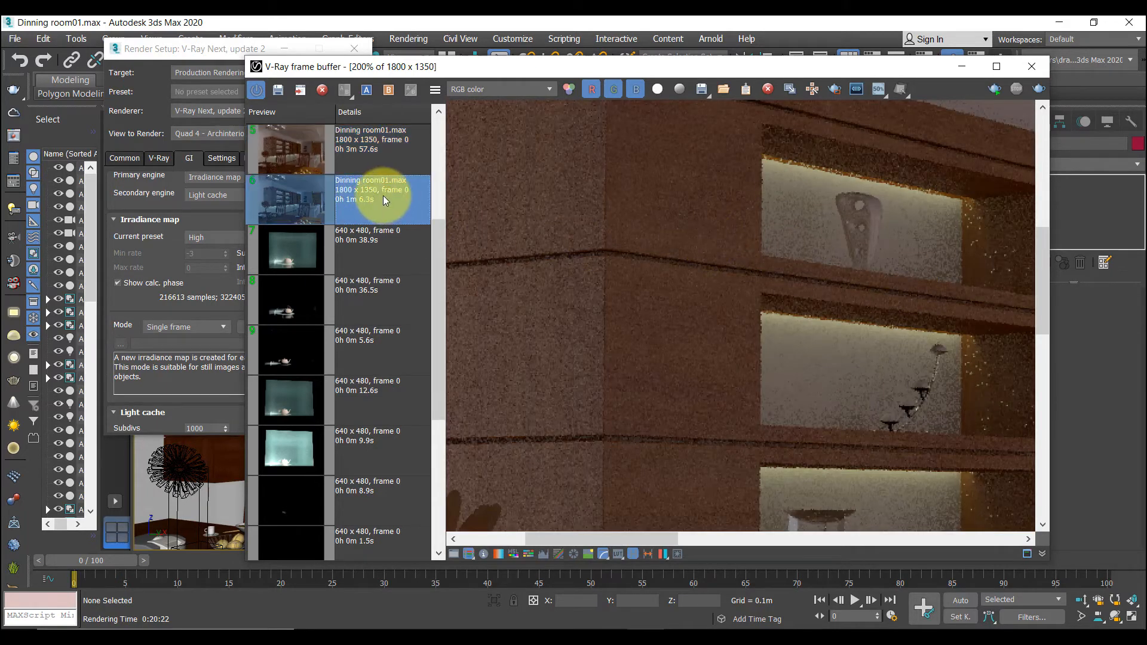
left_click(367, 91)
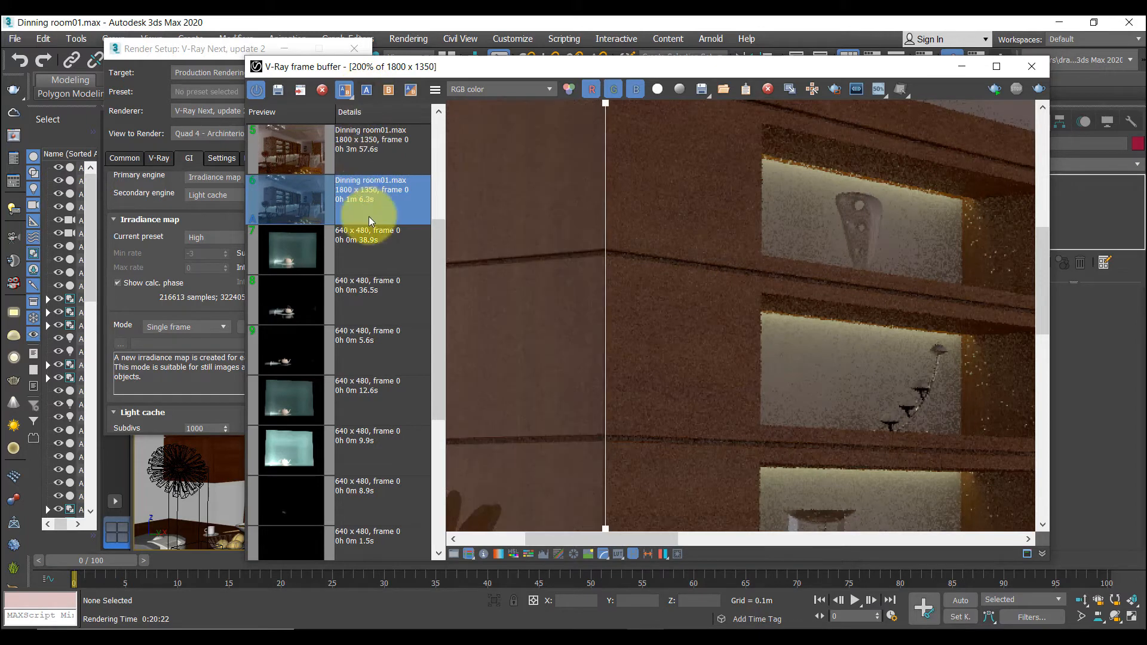
left_click(369, 147)
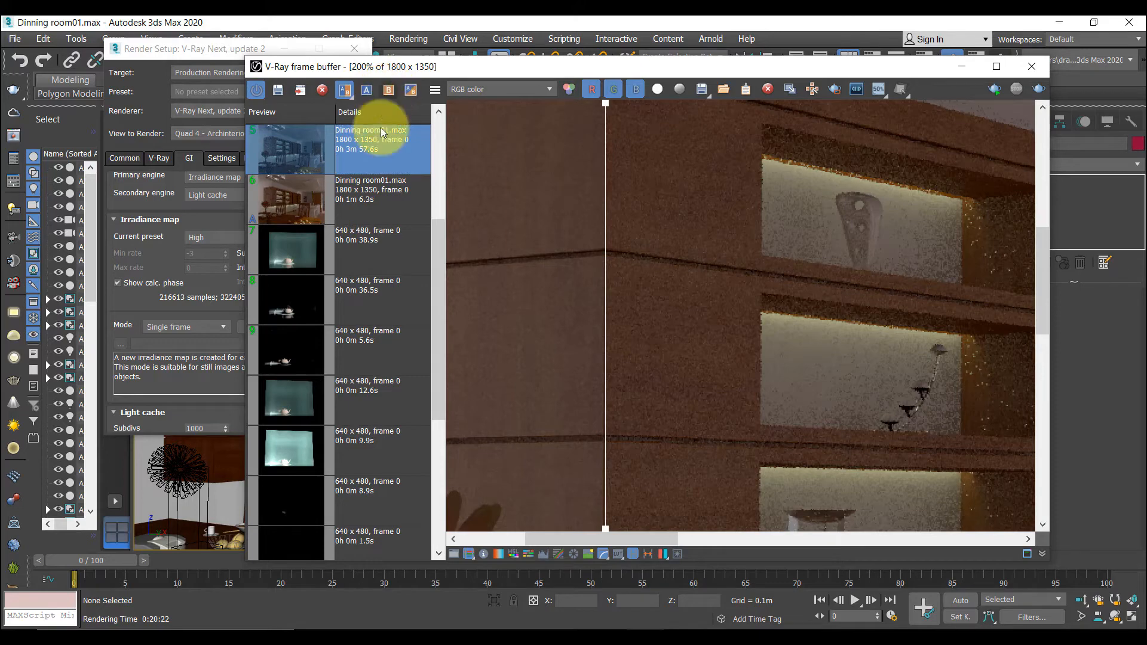
left_click_drag(605, 103, 912, 127)
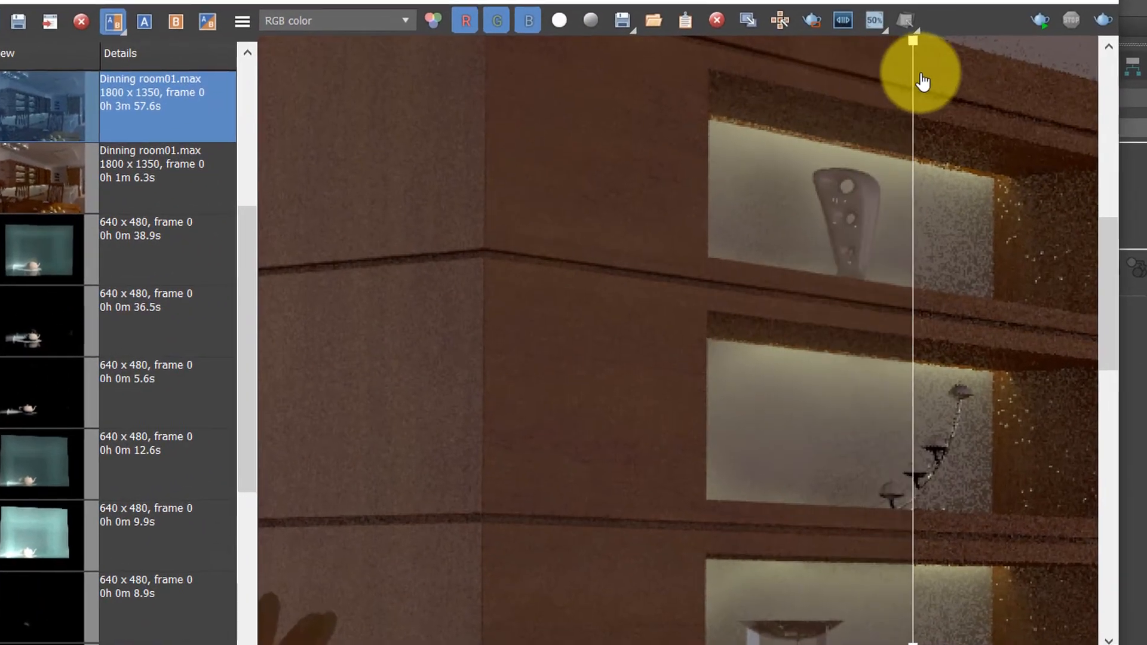
left_click_drag(923, 80, 621, 65)
scroll(703, 210, "down", 2)
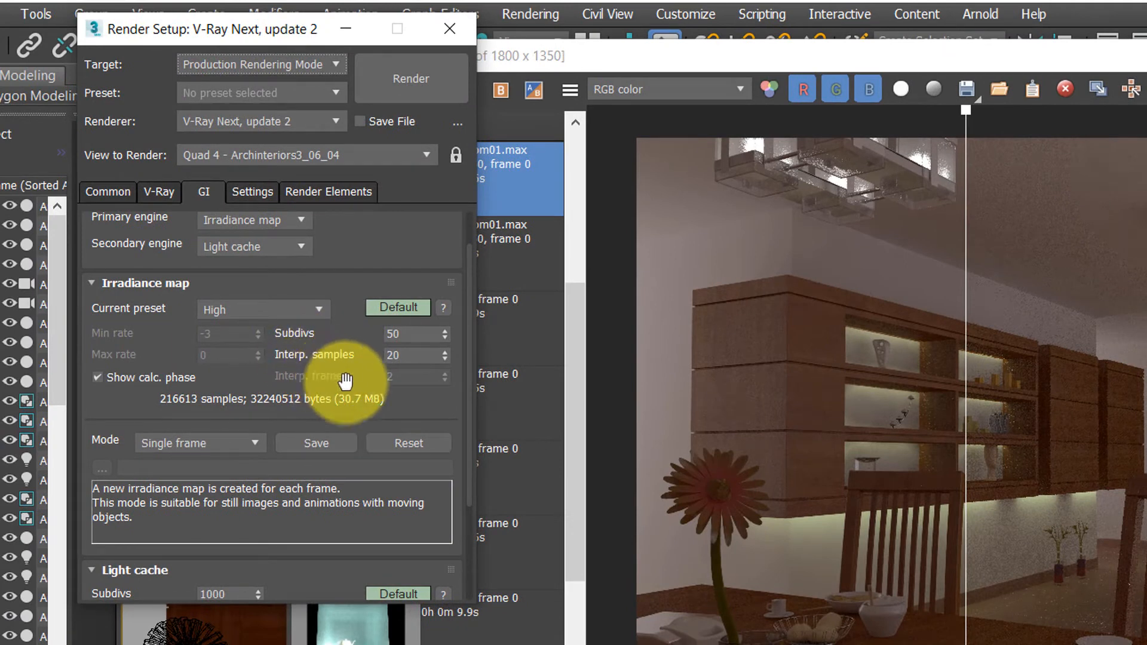
- Examine the descriptions of the irradiance map's Subdivs and Interp. samples settings
mouse_move(416, 339)
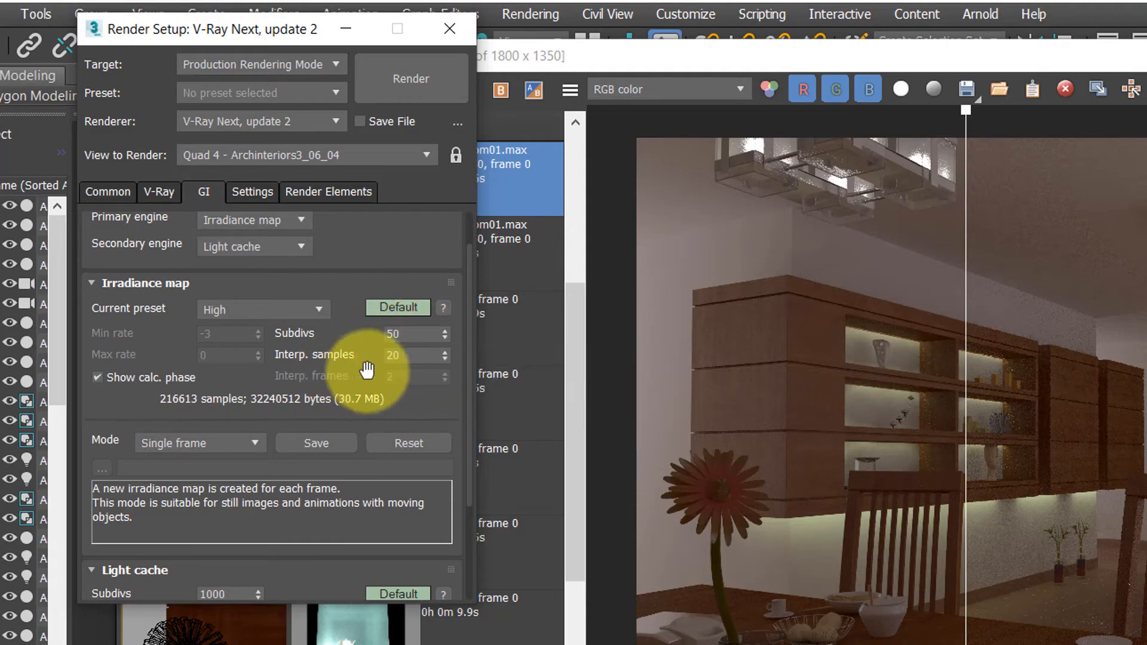
mouse_move(402, 358)
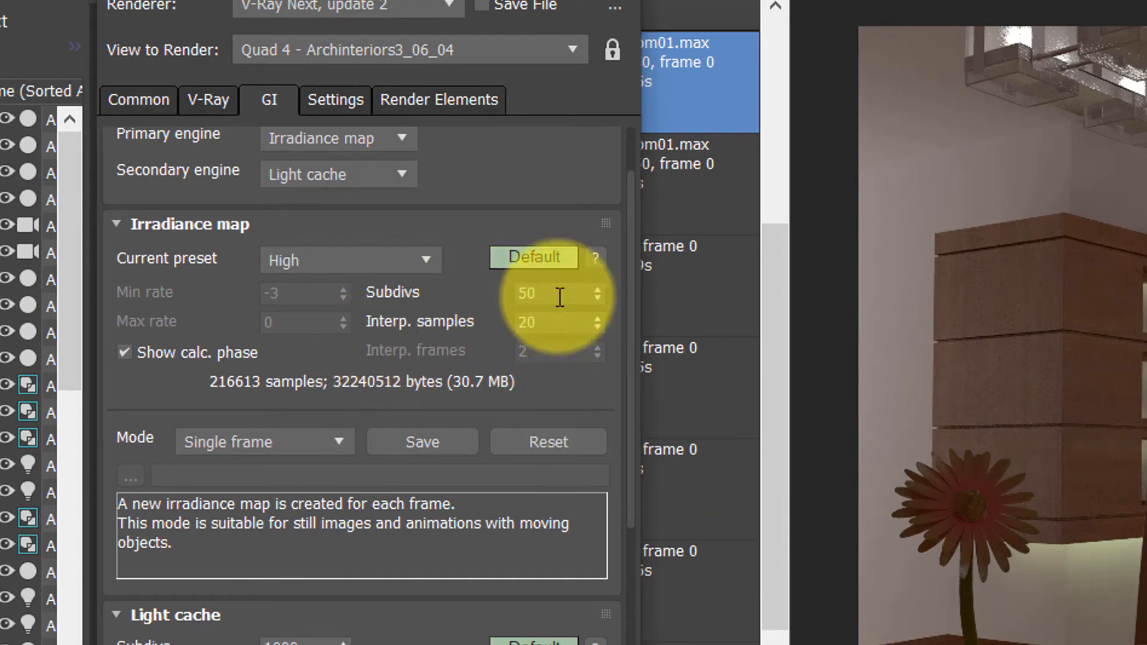
mouse_move(559, 297)
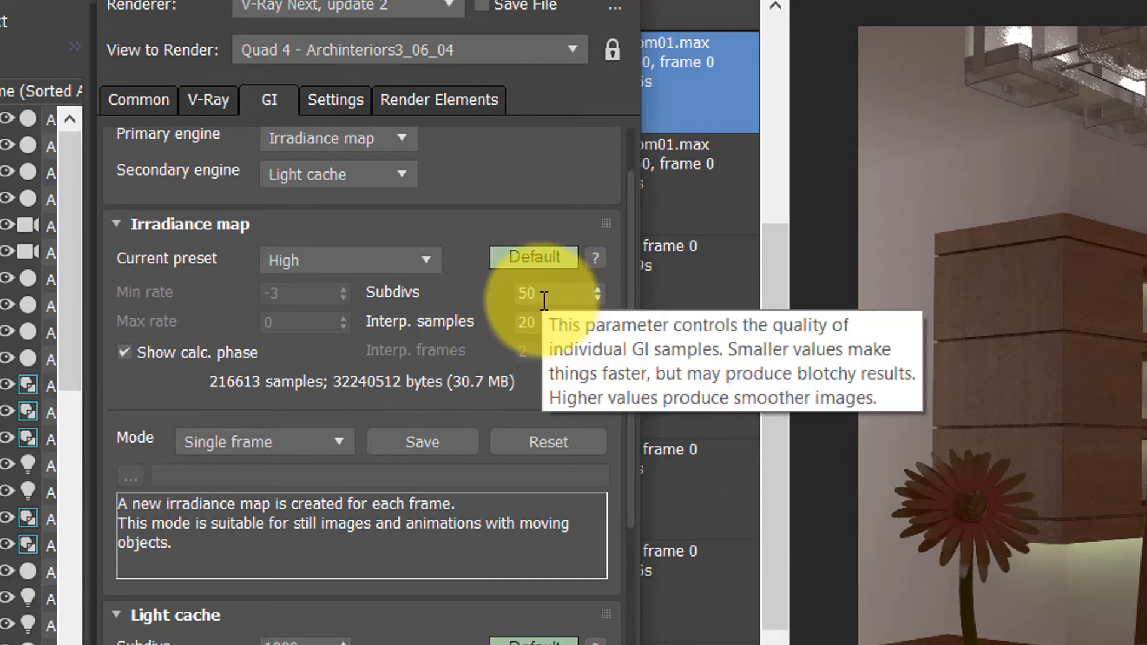
- Set the irradiance map's Subdivs to 100 and its Interp. samples to 80
left_click(546, 293)
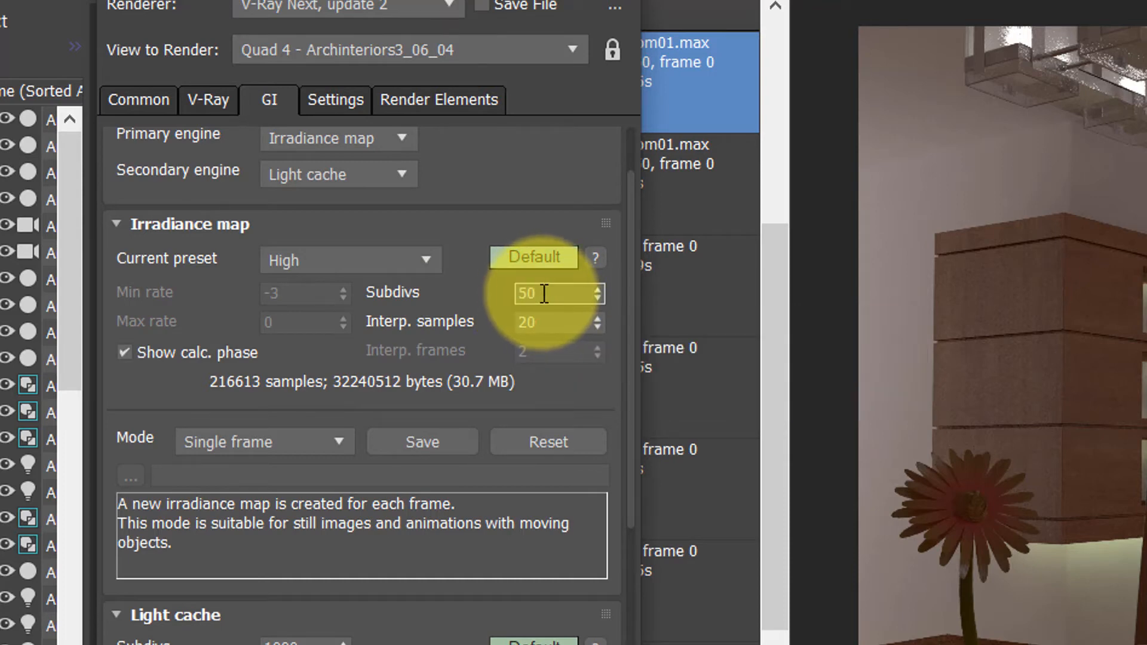
mouse_move(545, 325)
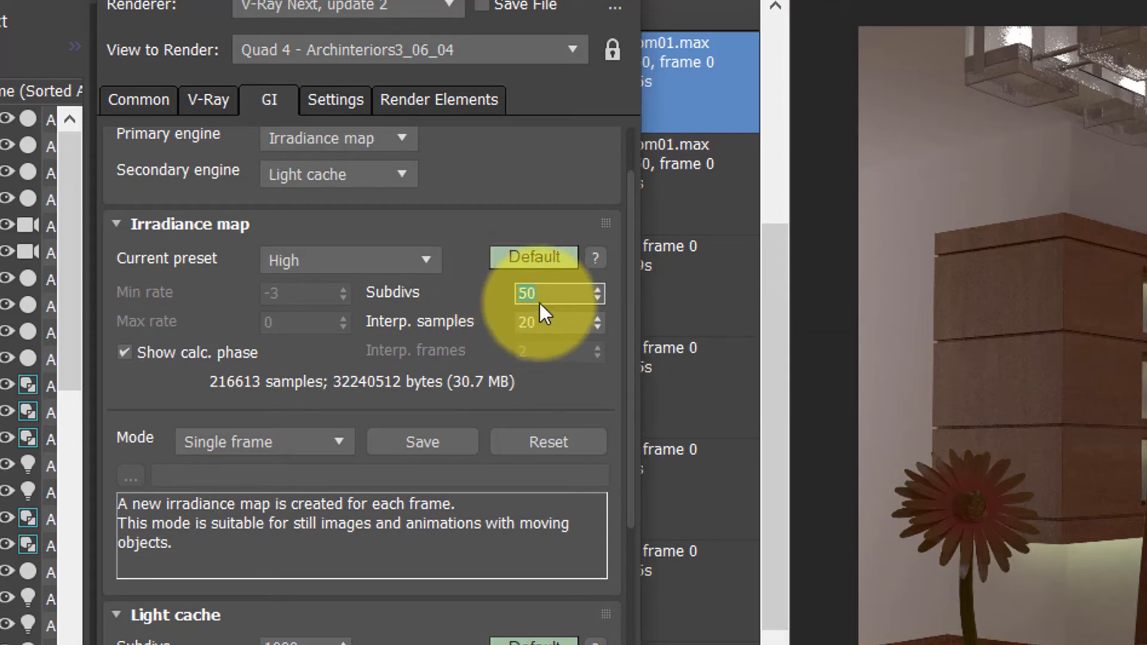
mouse_move(540, 303)
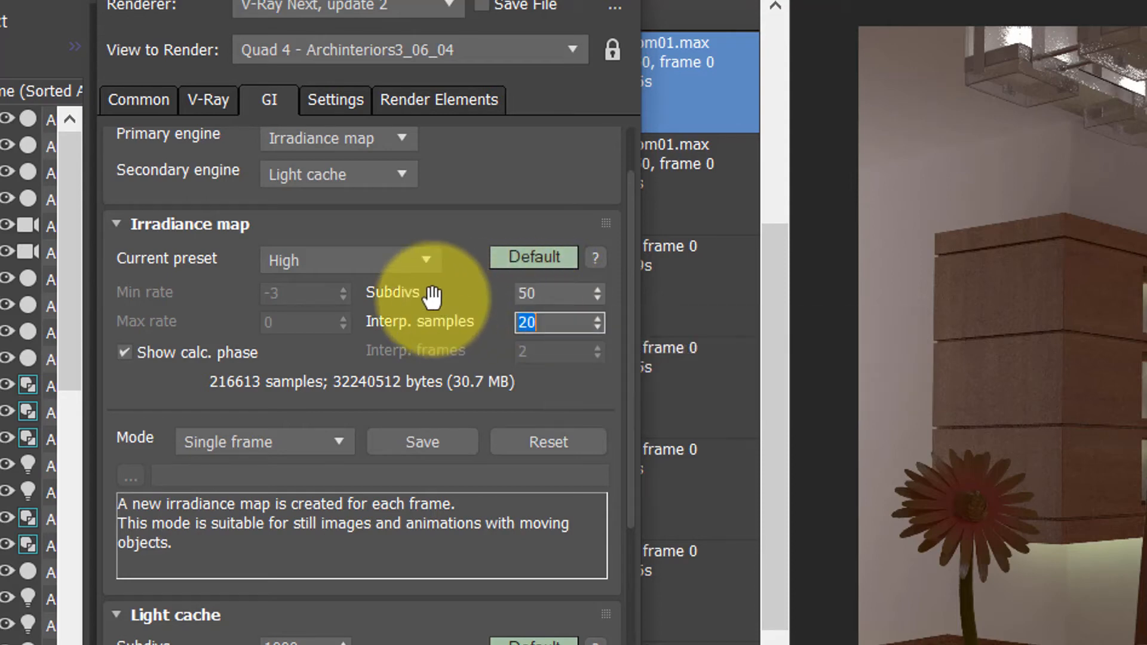
type("100")
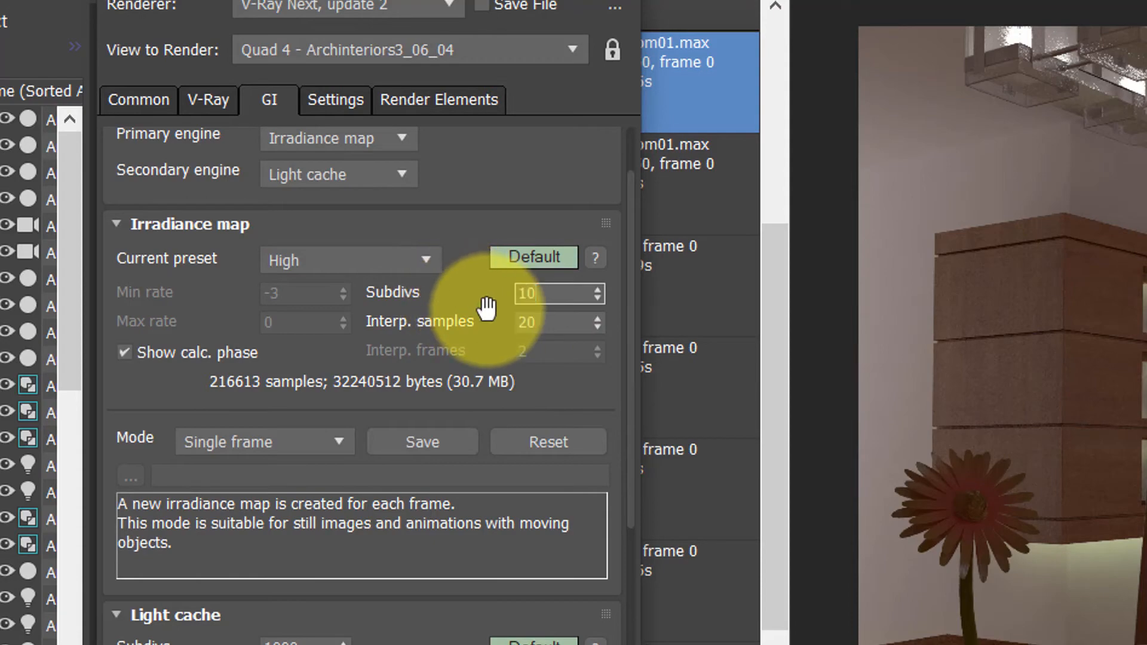
left_click(538, 322)
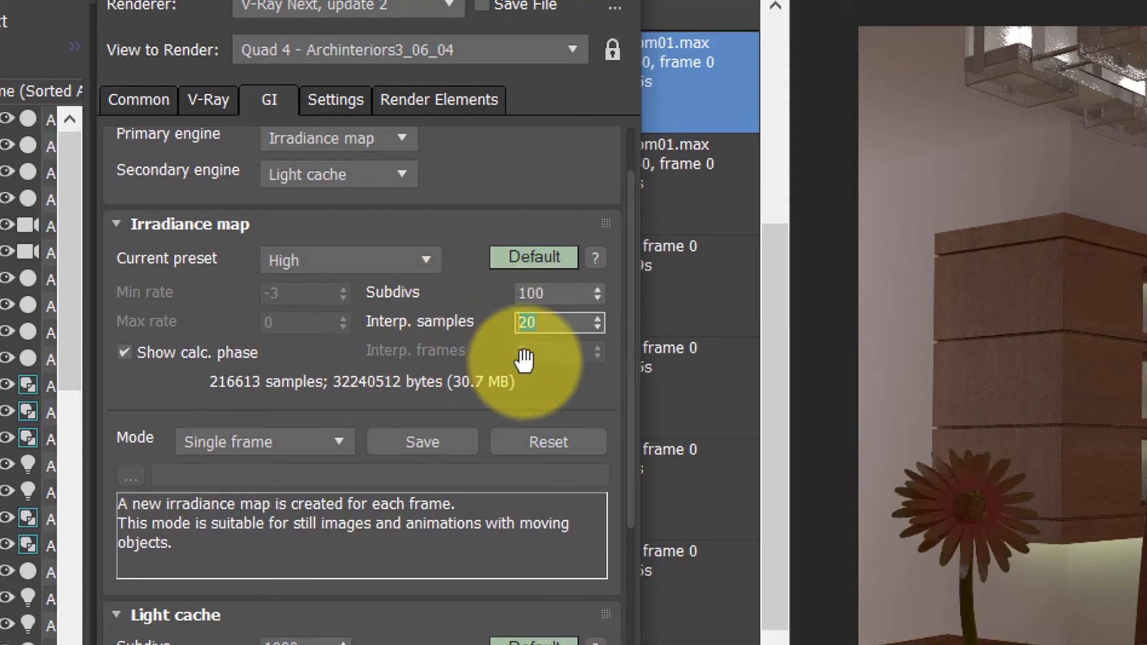
type("80")
left_click(552, 203)
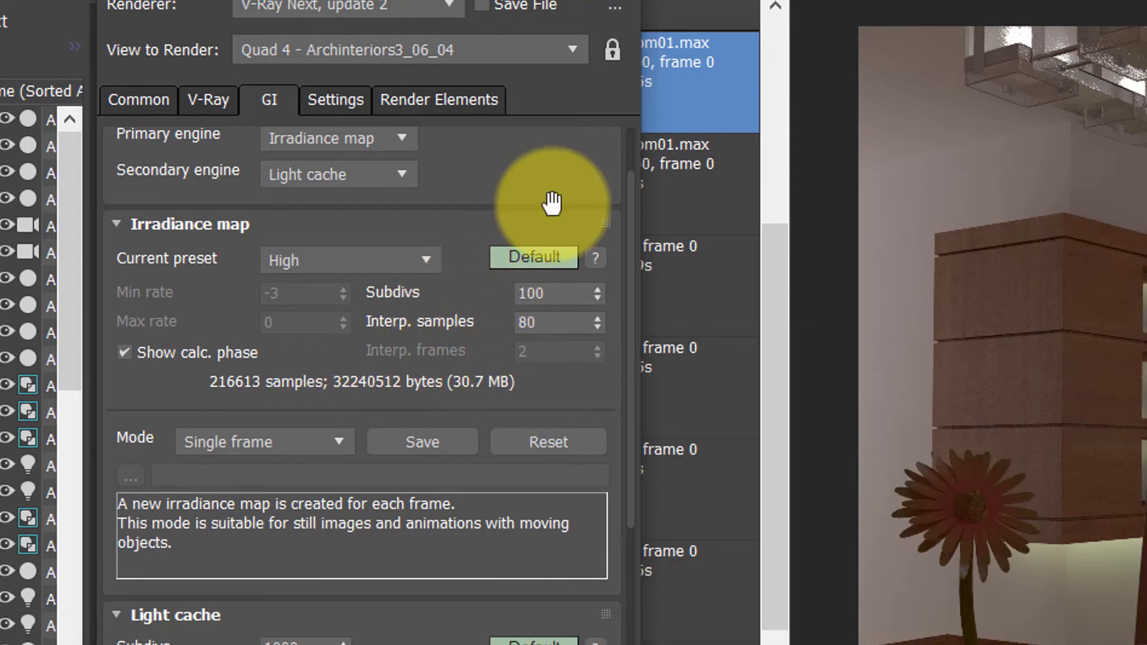
- Switch the image sampler type to Bucket and set its noise threshold to 0.005
left_click(219, 100)
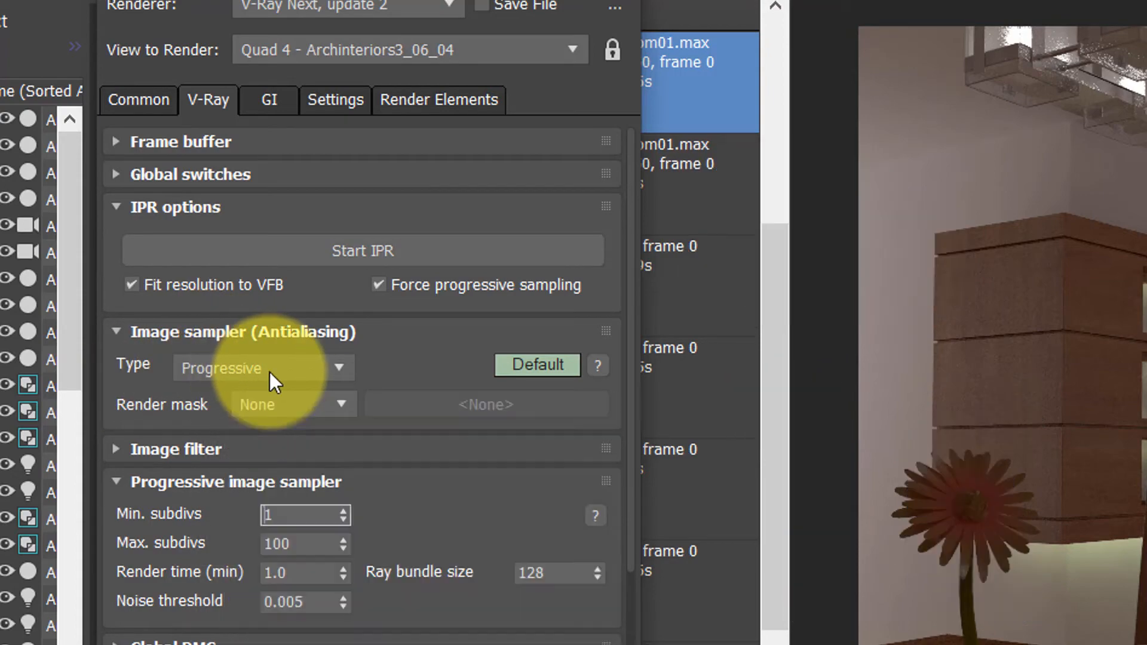
left_click(268, 375)
left_click(260, 394)
scroll(217, 436, "down", 2)
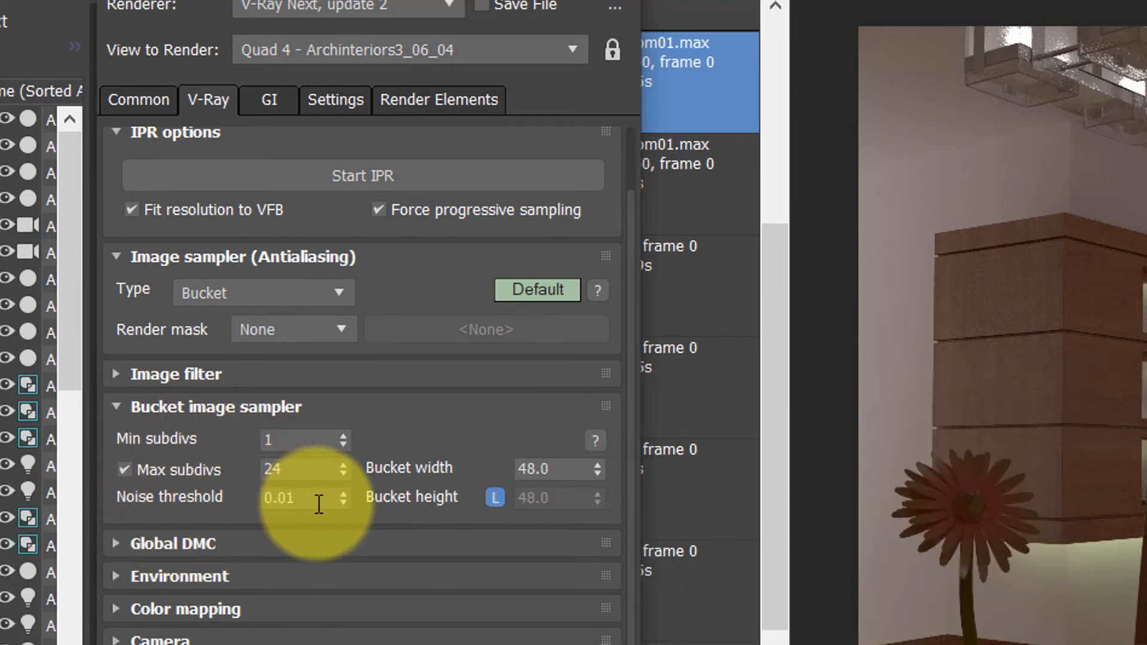
double_click(268, 499)
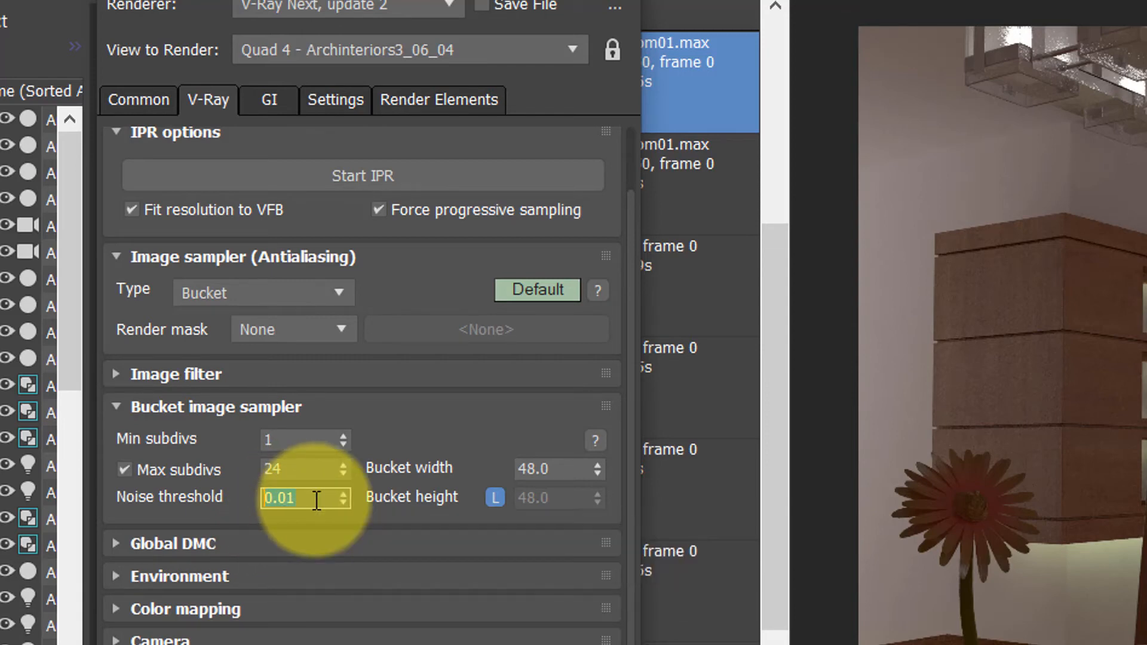
key("BackSpace")
type(".0")
key("Return")
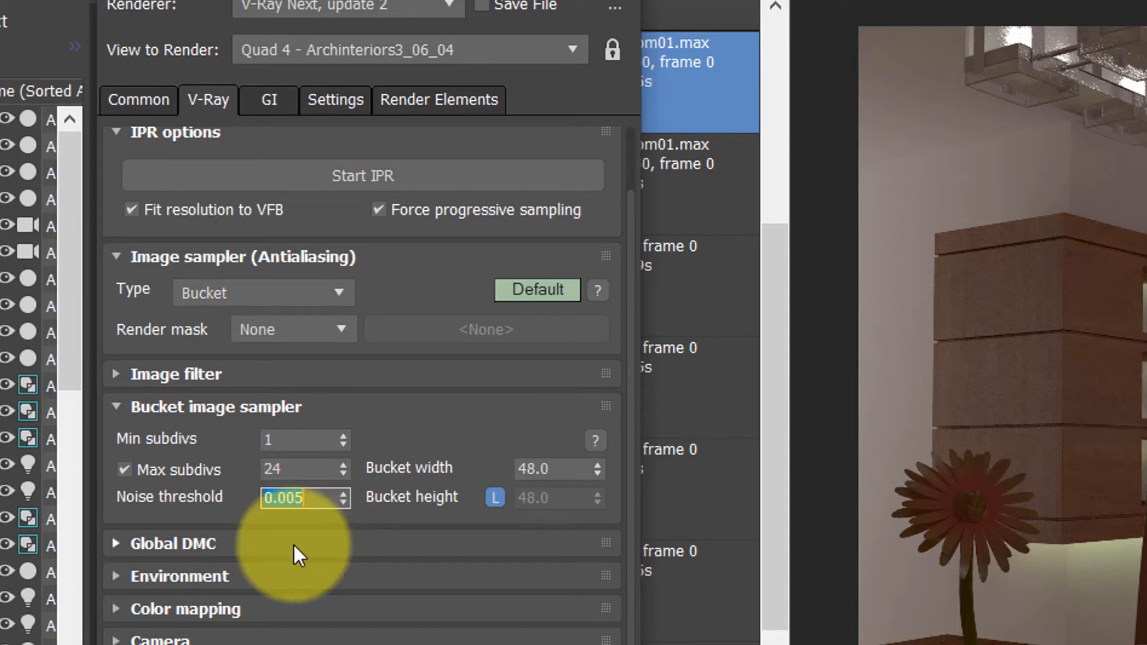
- Set the Global DMC noise threshold to 0.005, keep its Advanced mode, and render the dining room again
left_click(197, 542)
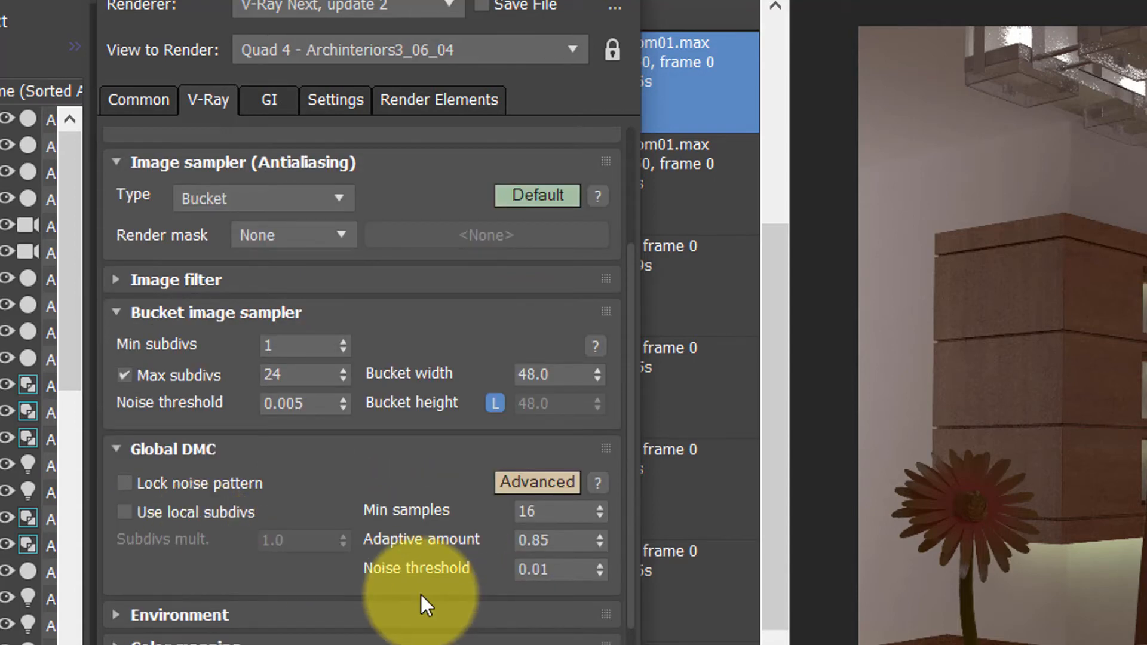
double_click(532, 569)
key("BackSpace")
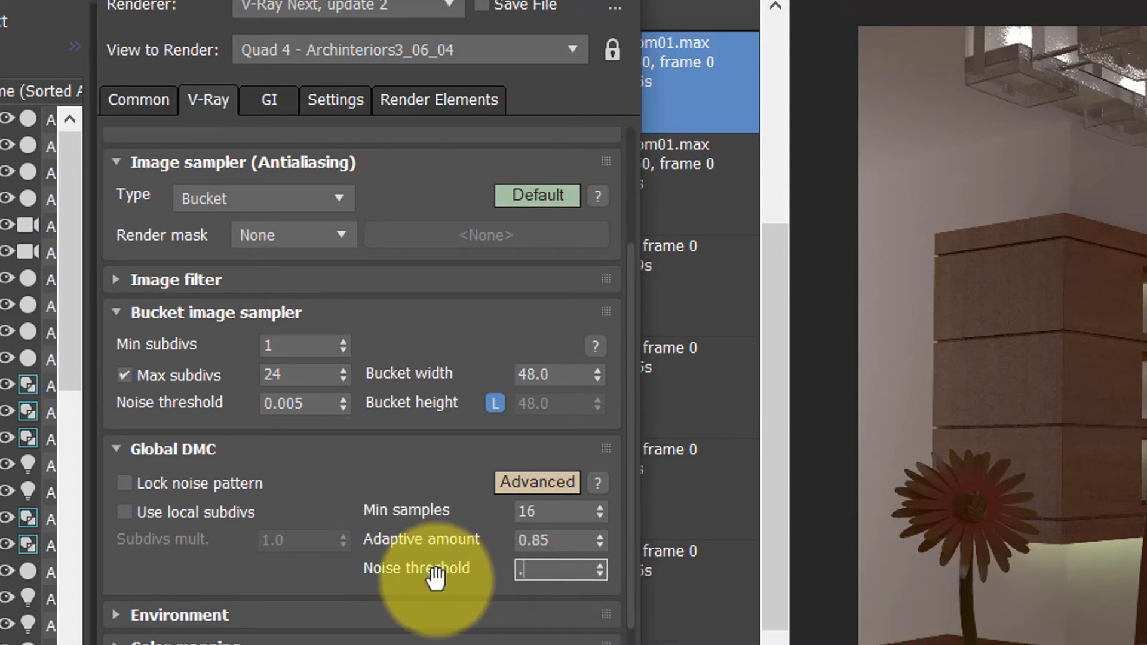
type(".005")
key("Return")
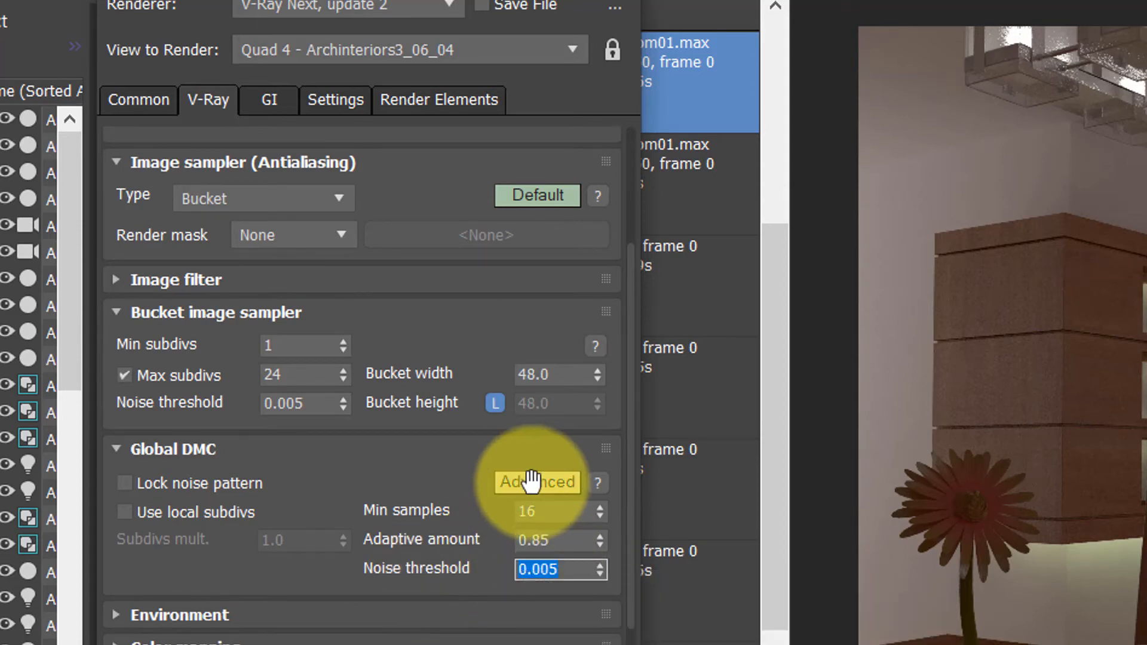
left_click(515, 483)
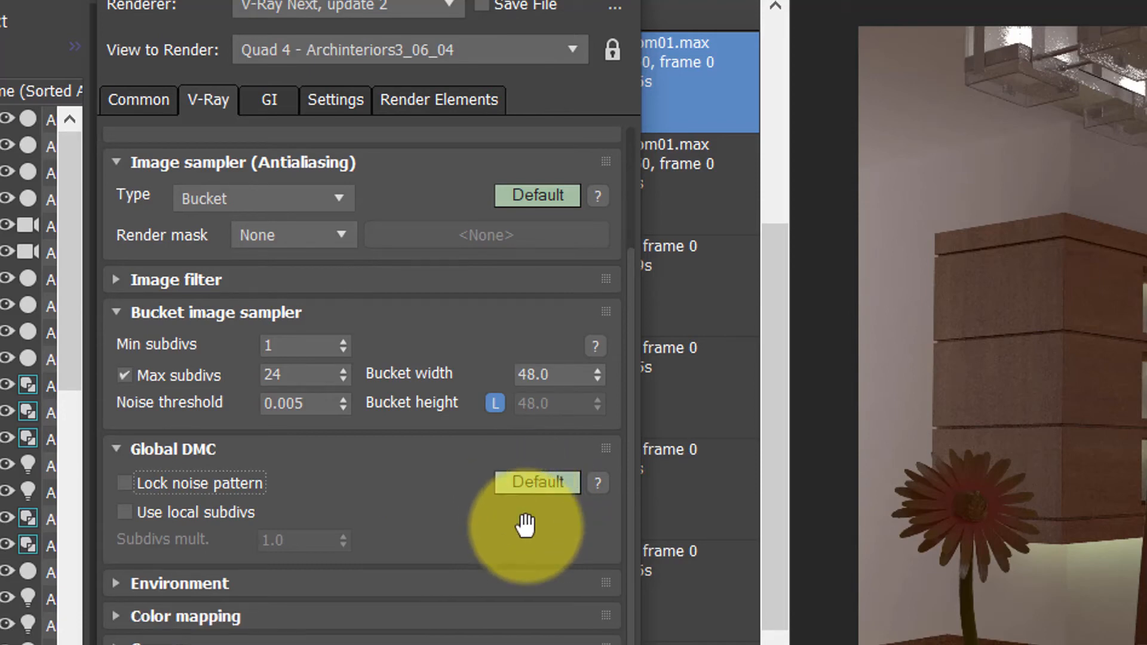
left_click(537, 487)
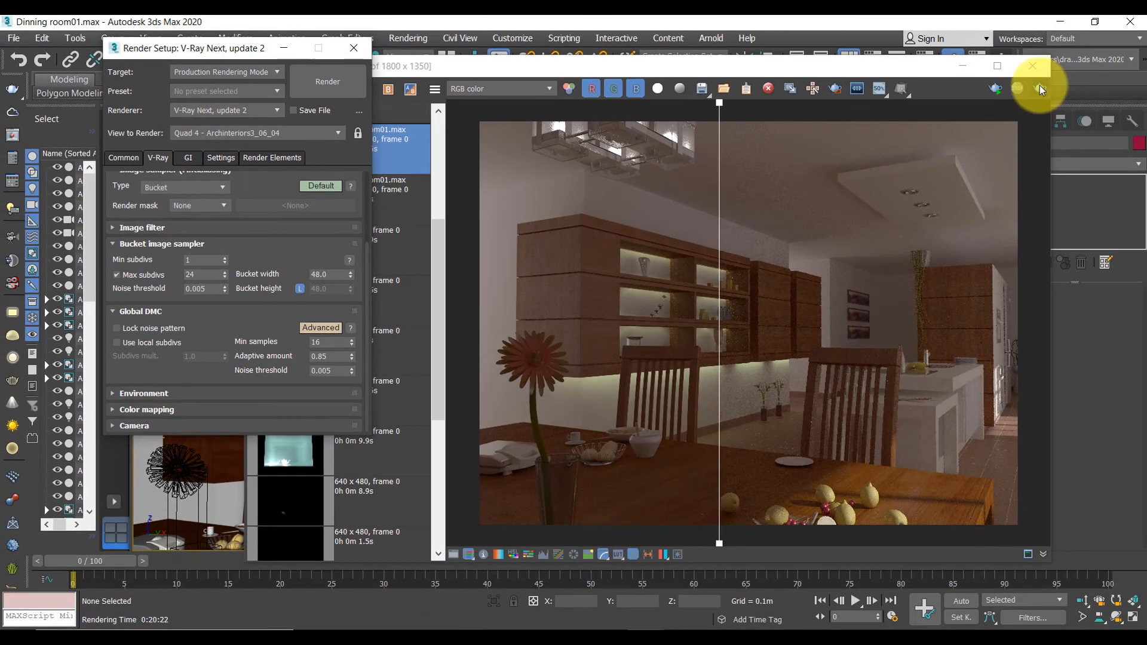
left_click(1080, 82)
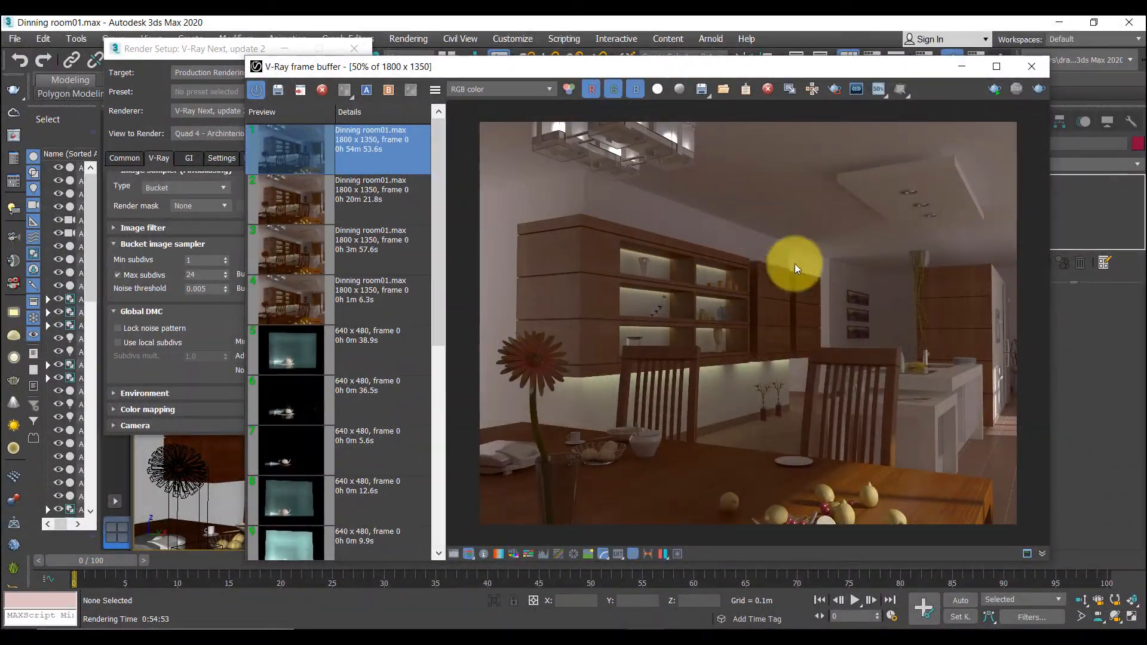
- Zoom in on the wall cabinet and its shelves in the newest render to examine noise and surface smoothness
scroll(573, 389, "up", 5)
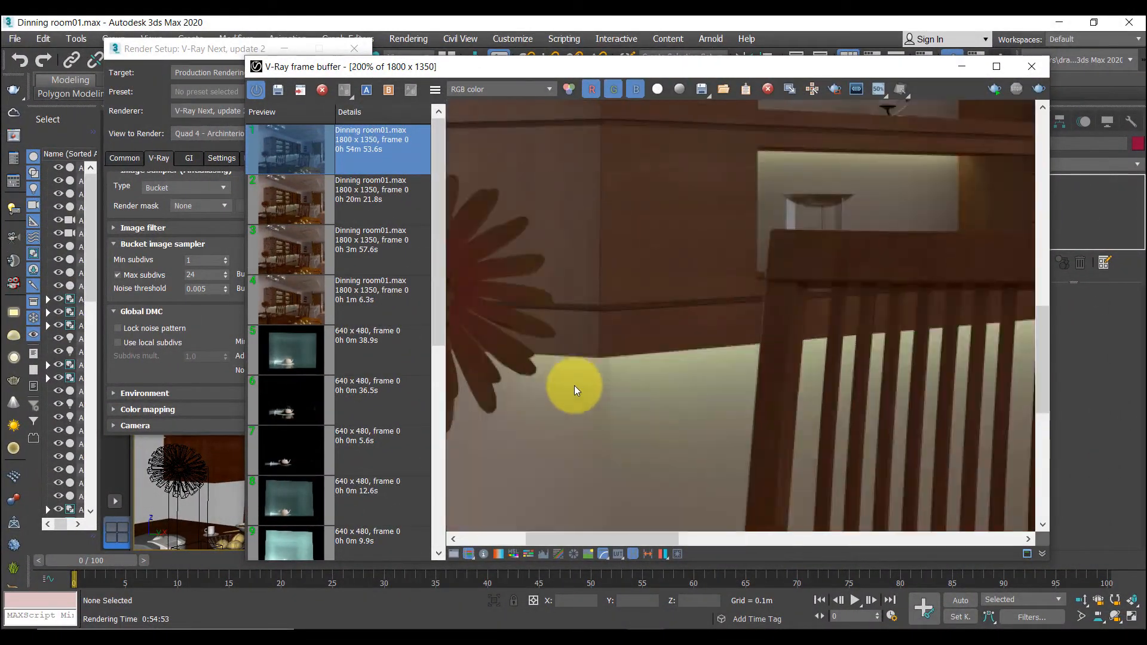
scroll(721, 377, "down", 3)
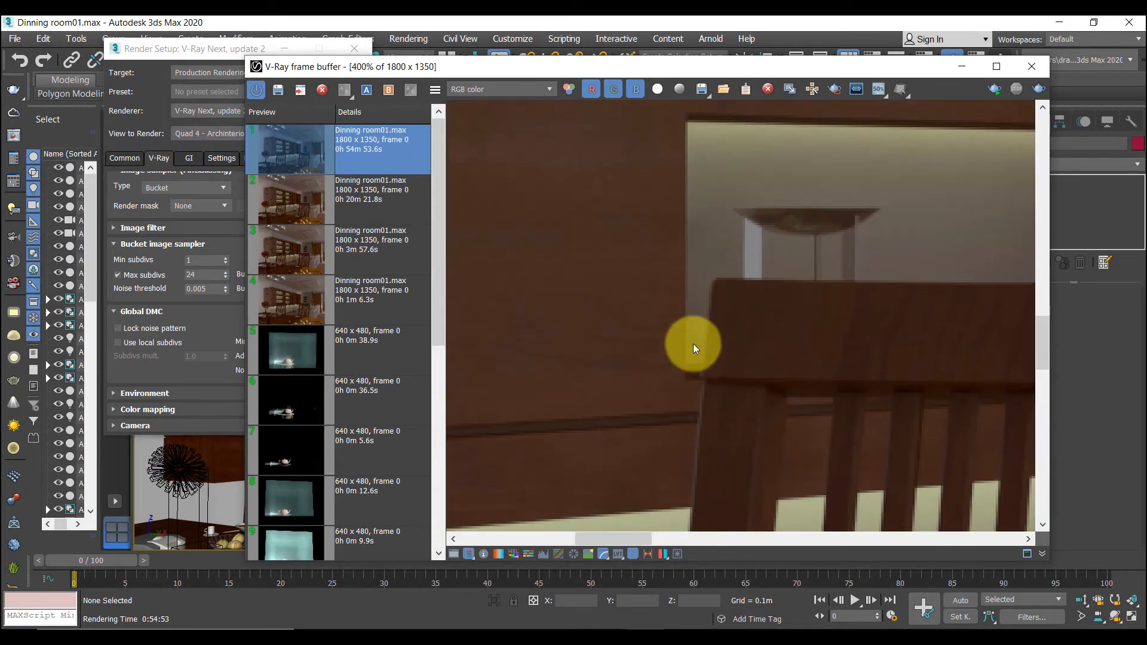
scroll(764, 203, "up", 1)
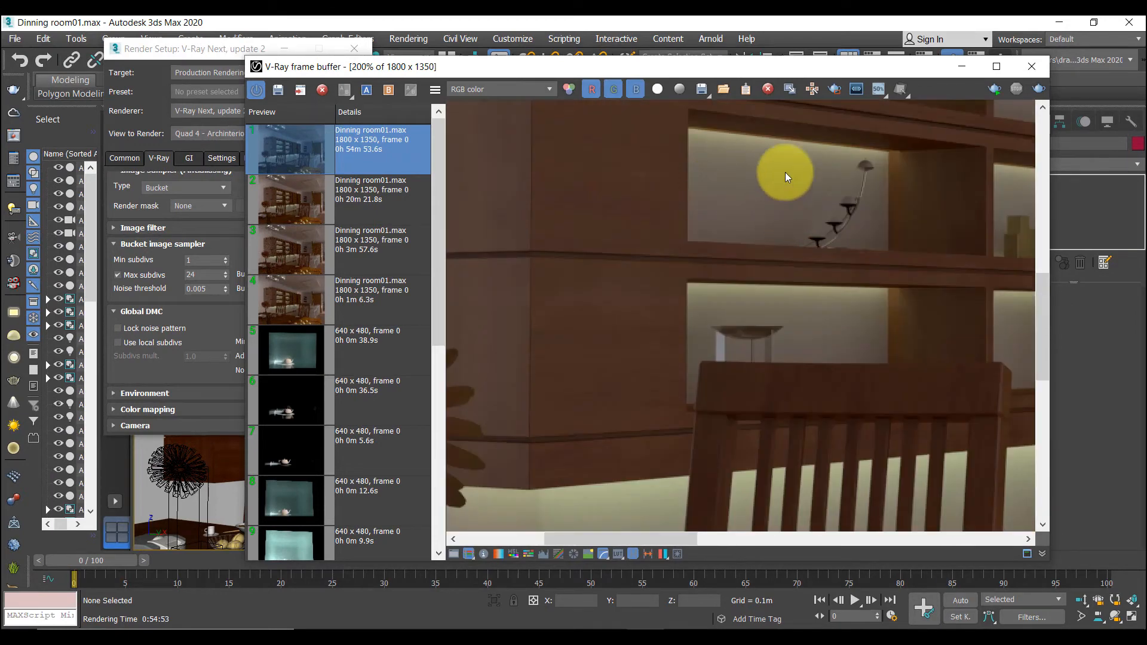
middle_click_drag(822, 189, 730, 284)
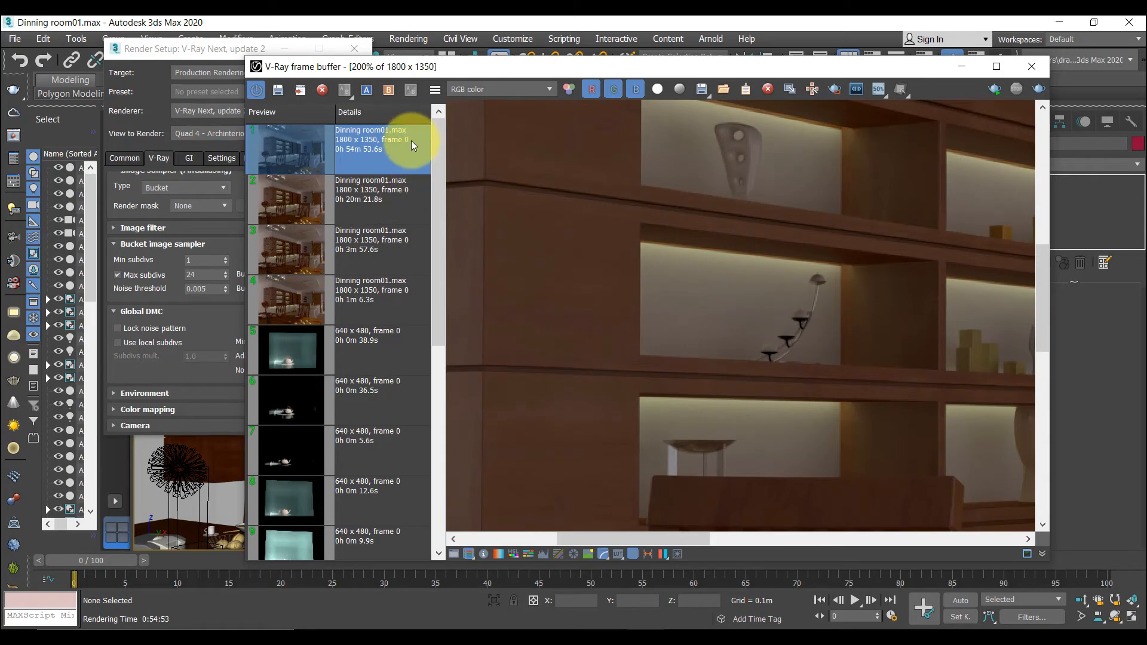
middle_click_drag(744, 328, 732, 275)
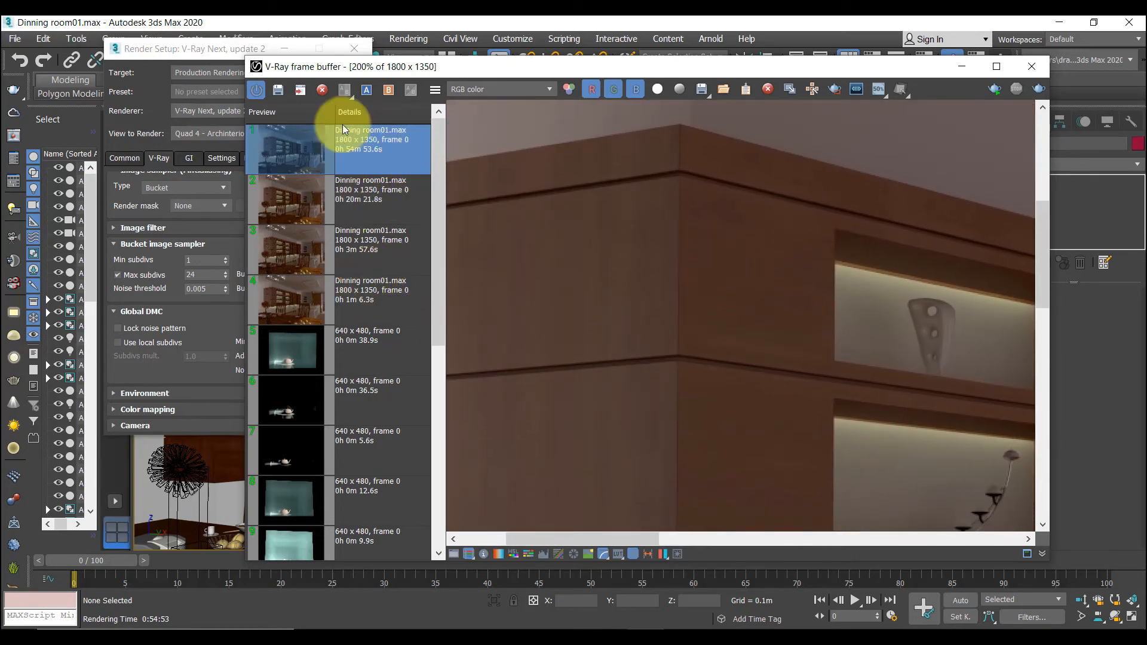
- Compare the fourth history render as A with the newest as B, sweeping the divider across the magnified cabinet corner
left_click(388, 90)
left_click(382, 282)
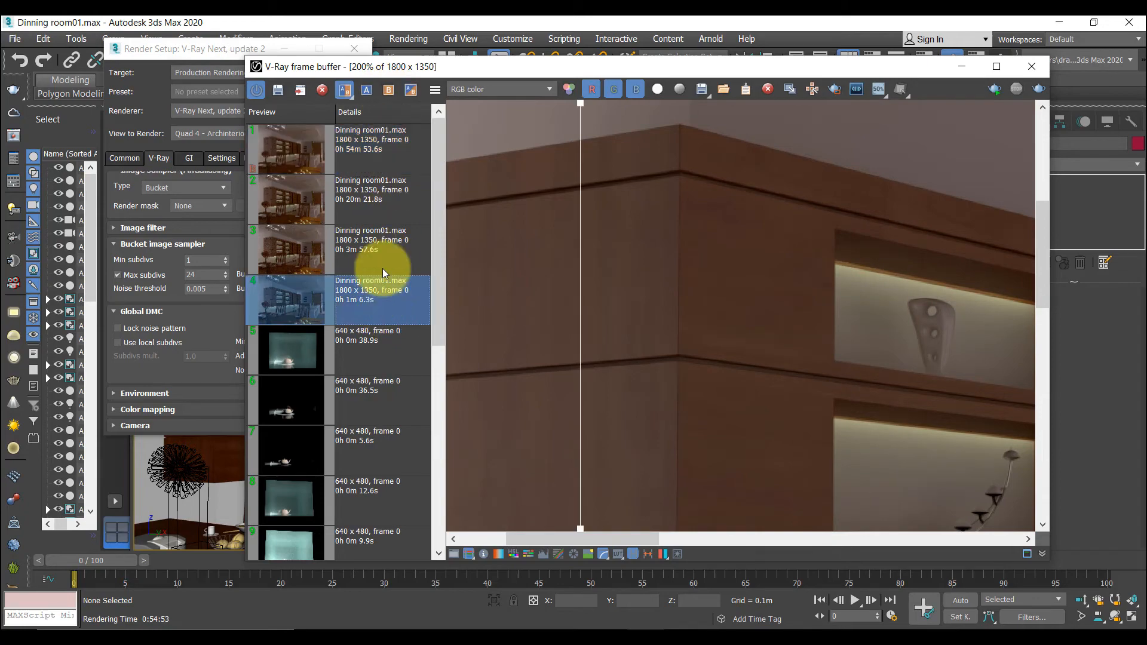
left_click(366, 89)
left_click_drag(580, 108, 539, 146)
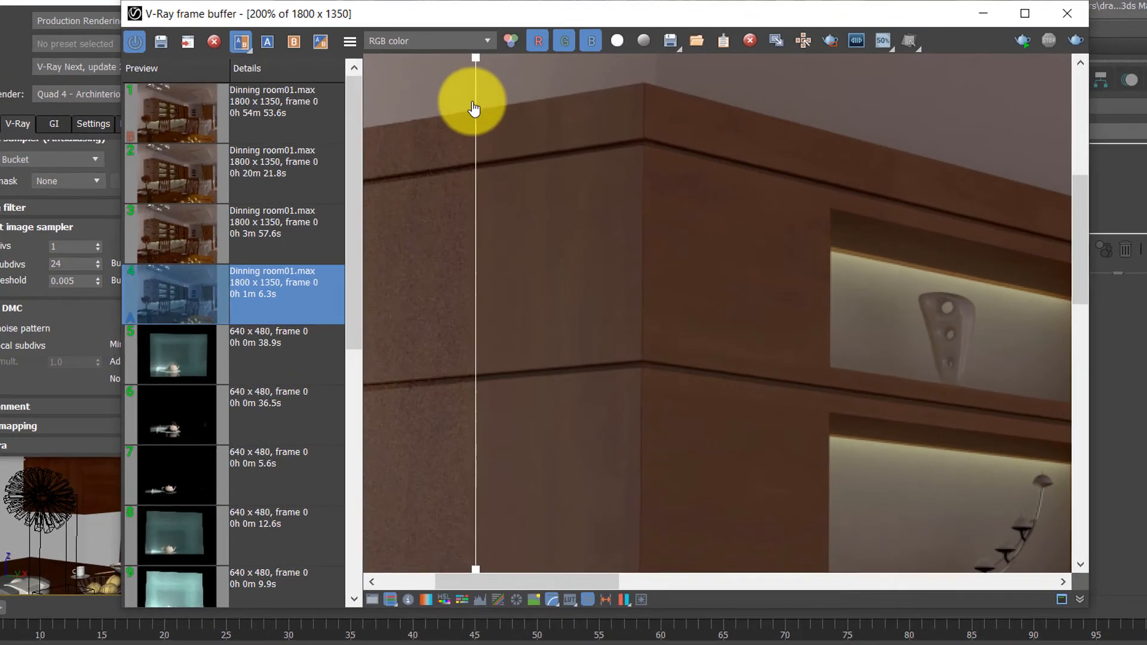
left_click_drag(474, 109, 530, 131)
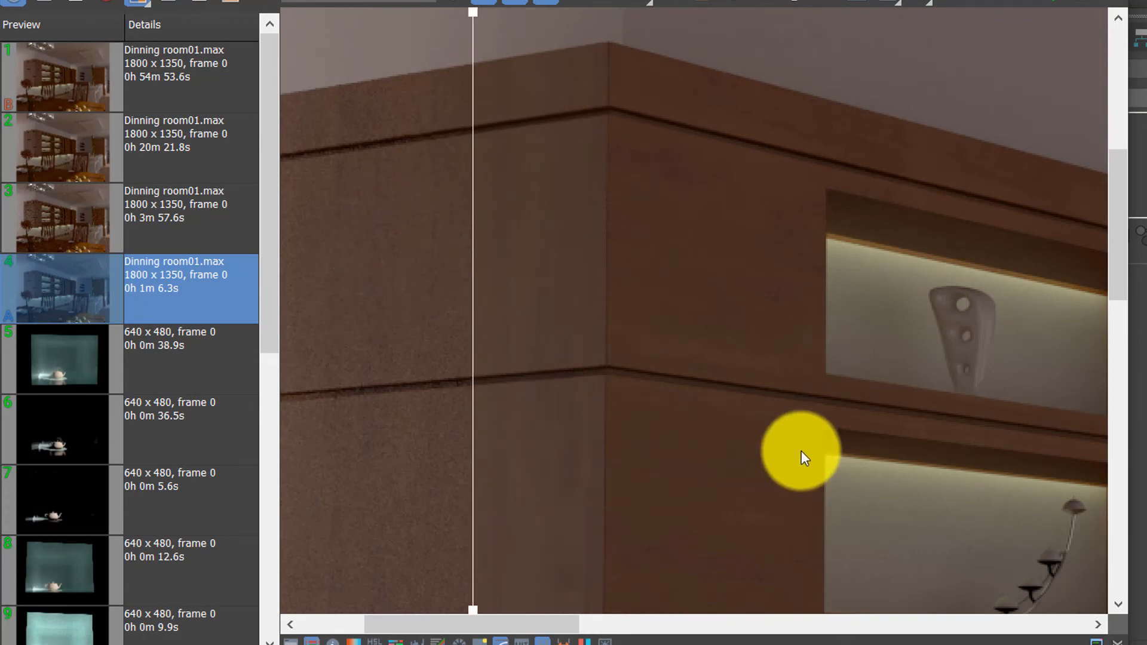
- Sweep the A/B divider across the whole room, then examine the lit shelves and the wall below the cabinet up close
middle_click_drag(900, 491, 702, 332)
scroll(702, 329, "down", 2)
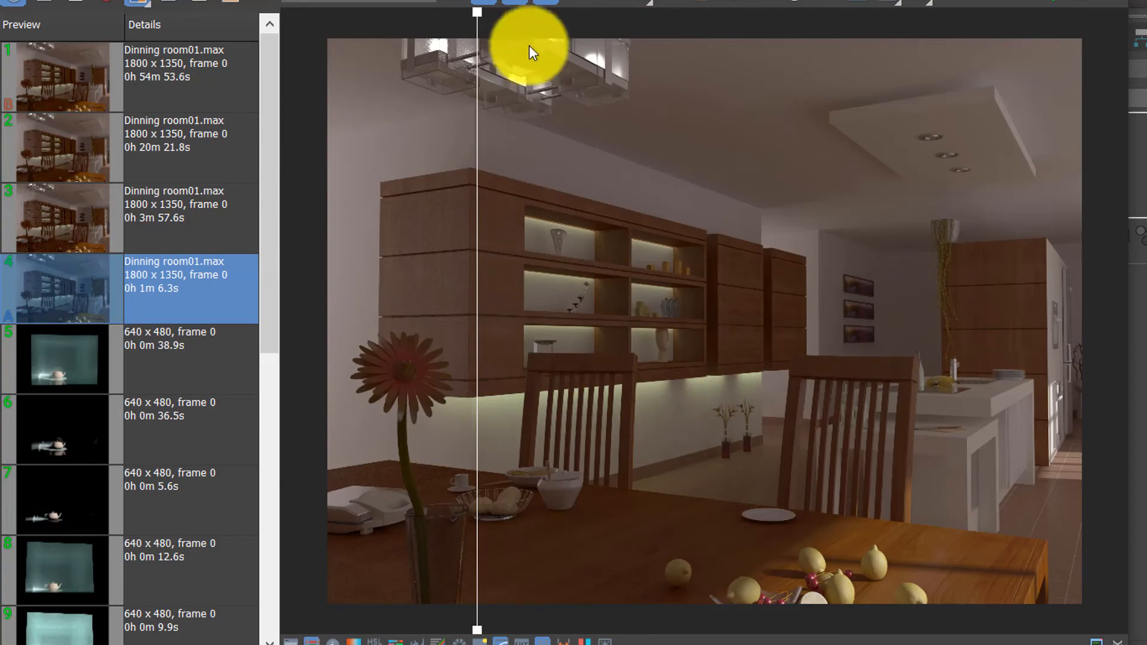
left_click_drag(476, 11, 574, 51)
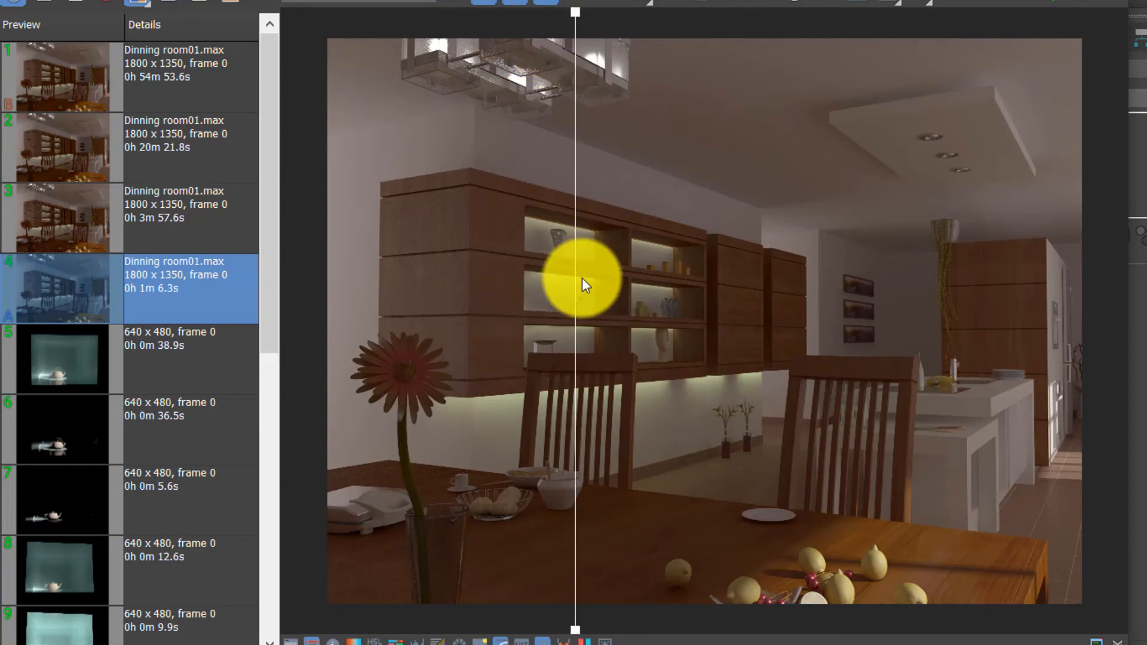
scroll(581, 269, "up", 3)
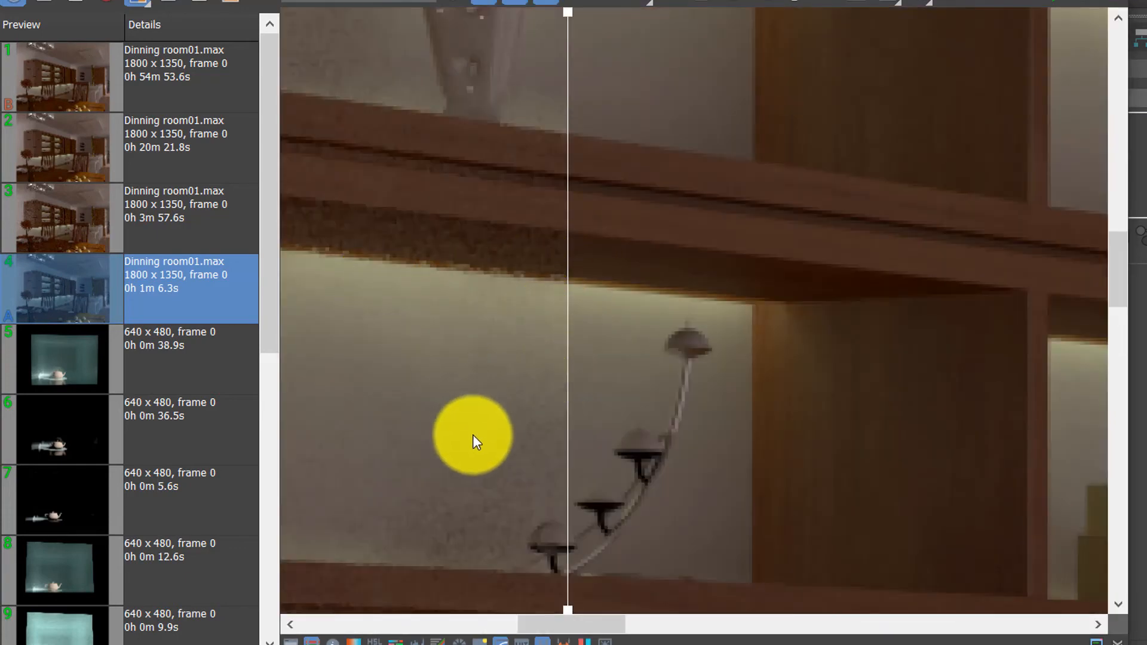
scroll(667, 224, "down", 3)
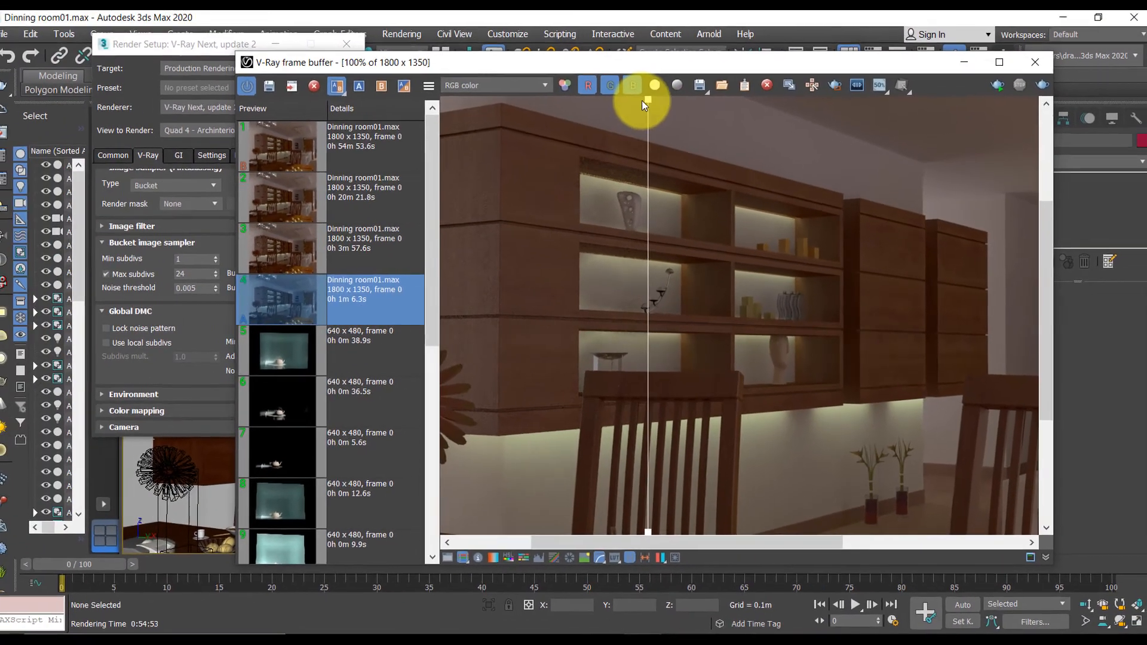
left_click_drag(648, 114, 828, 148)
scroll(827, 480, "up", 2)
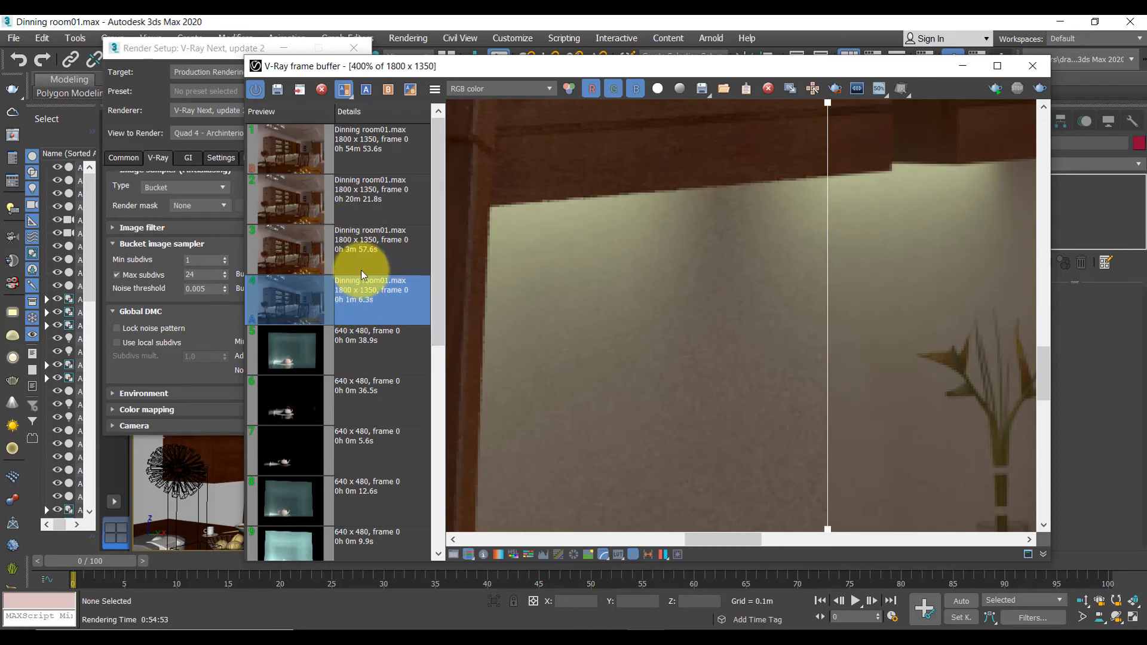
- Set the third history render as image A and compare its noise with the newest render on the wall below the cabinet
left_click(360, 252)
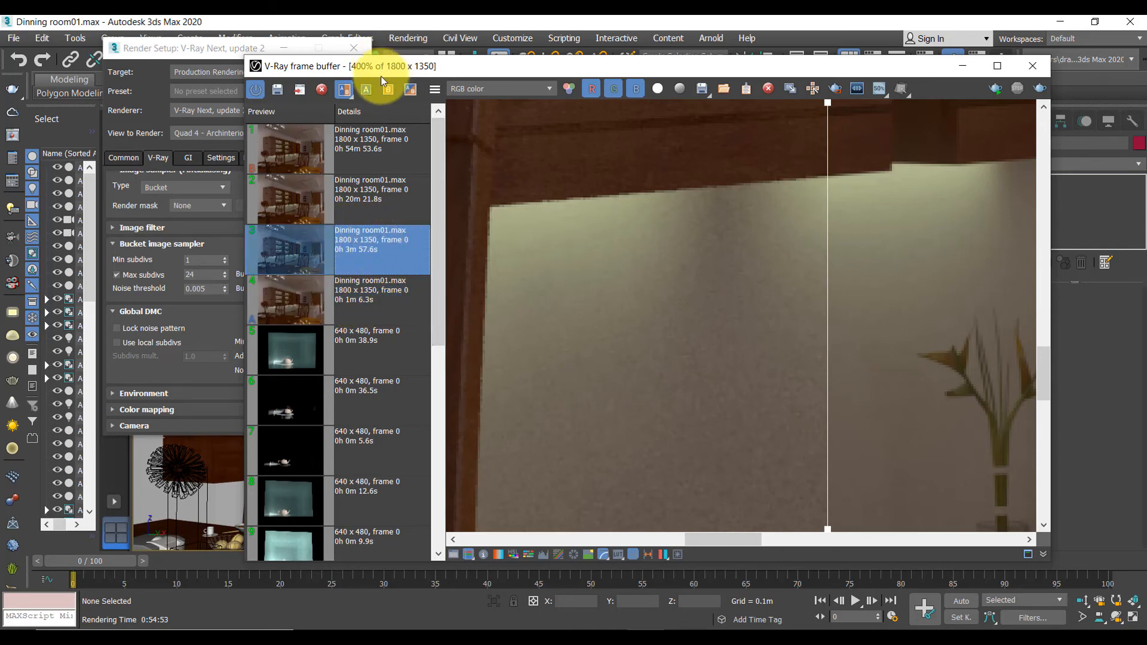
left_click(366, 89)
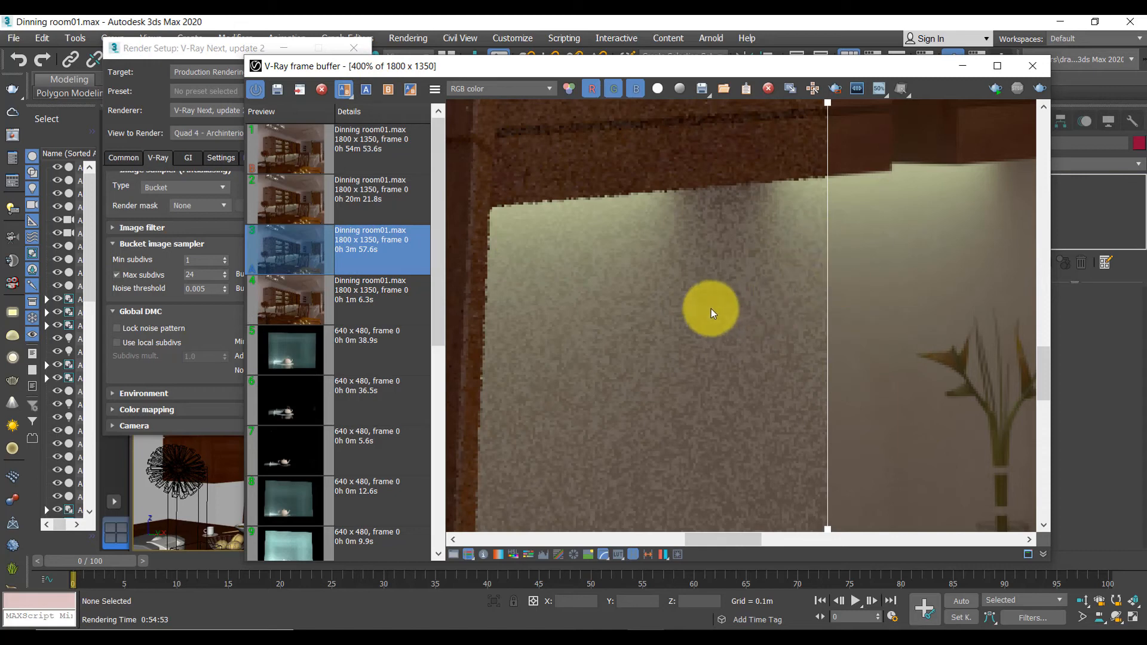
left_click_drag(828, 105, 686, 145)
scroll(779, 271, "down", 2)
scroll(780, 271, "down", 1)
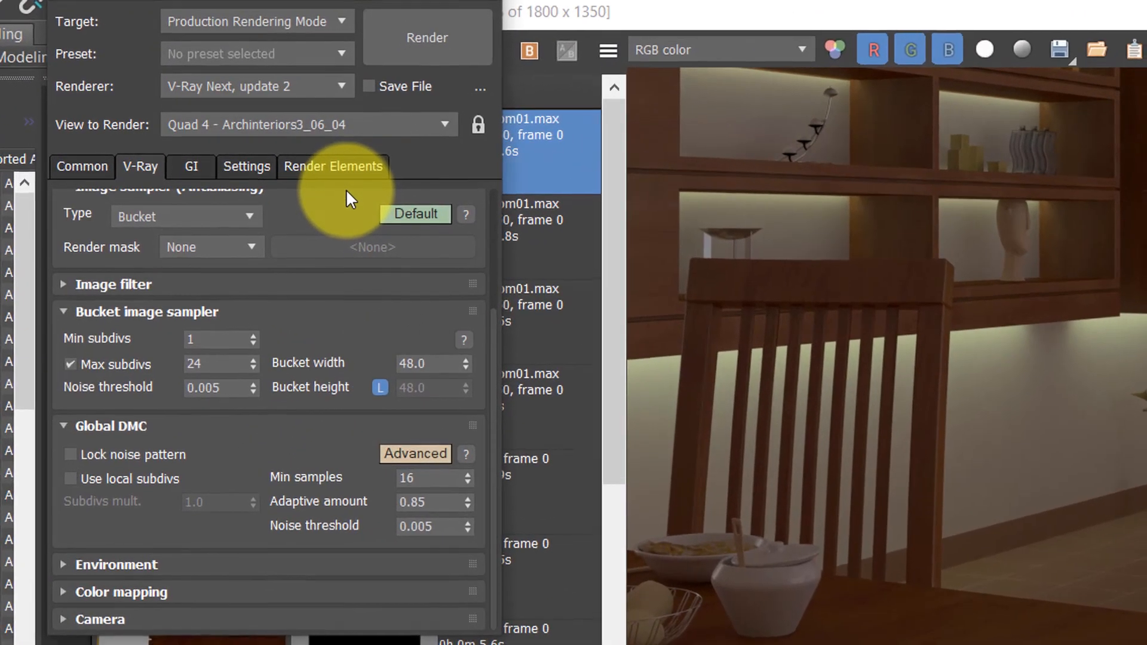
- Add a VRayDenoiser render element to the scene's render setup
left_click(328, 168)
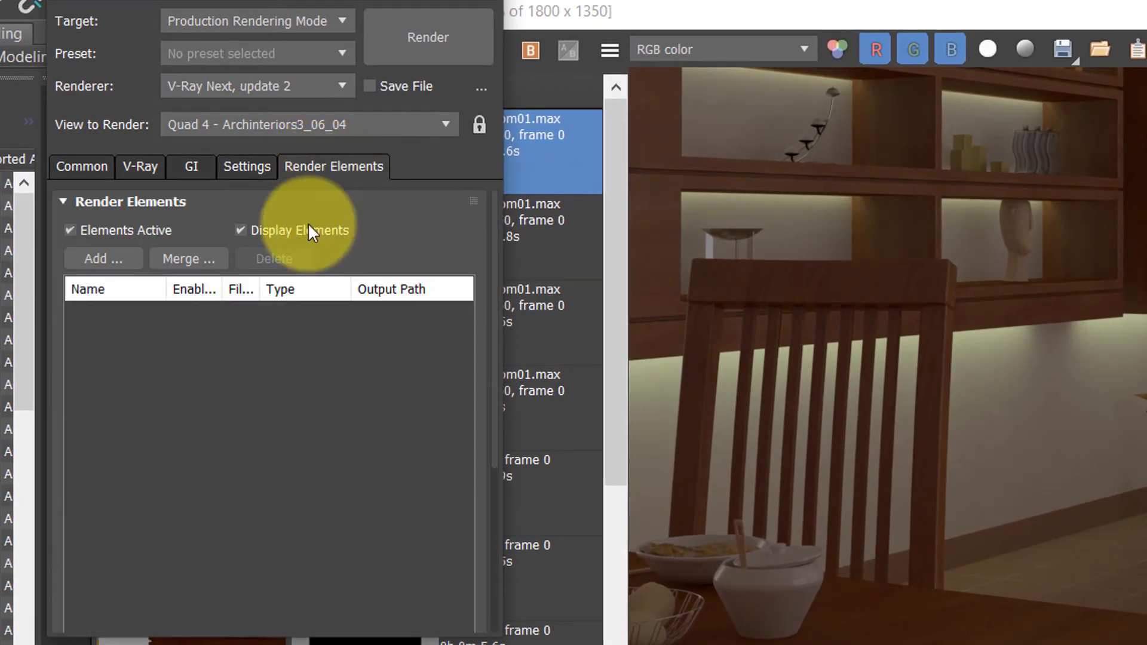
left_click(105, 259)
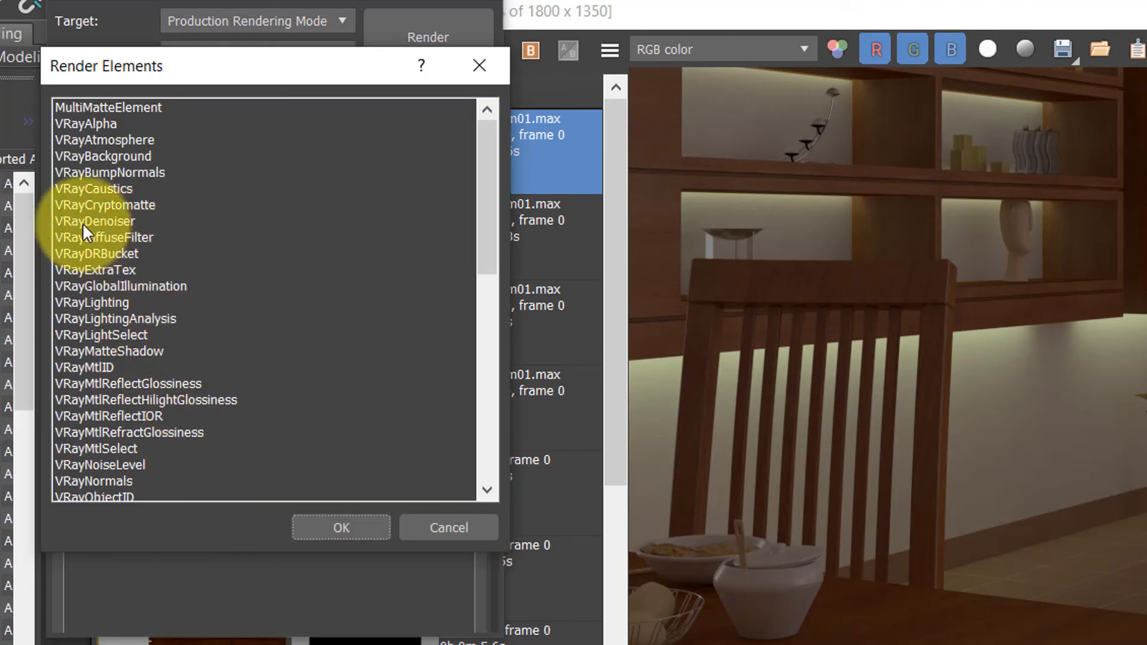
left_click(110, 220)
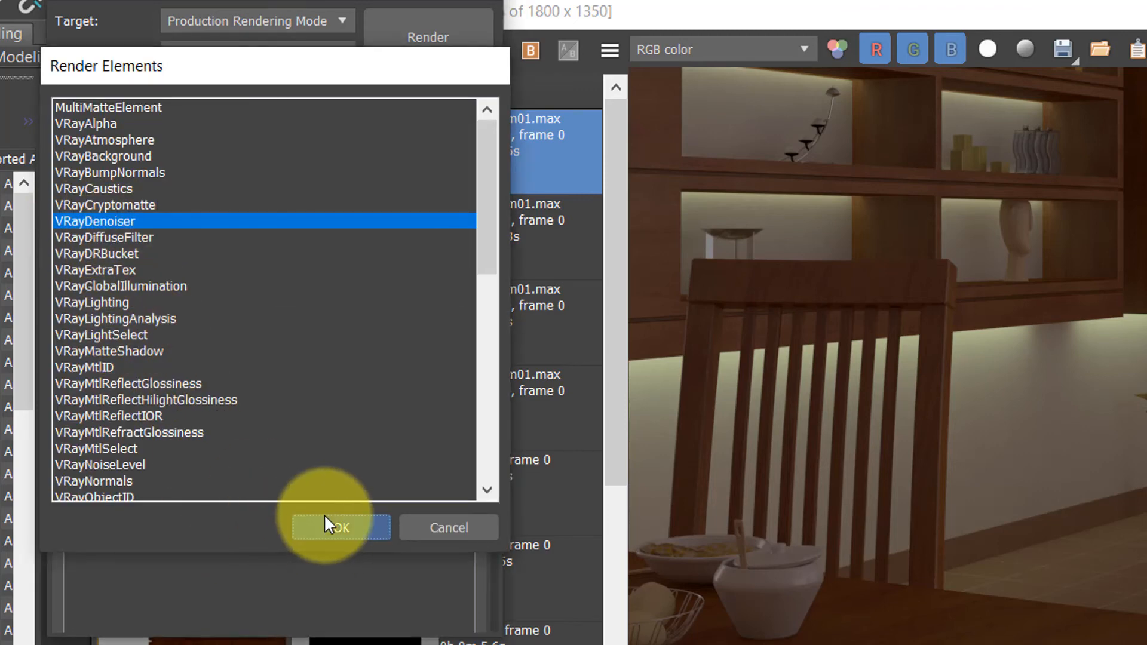
left_click(327, 525)
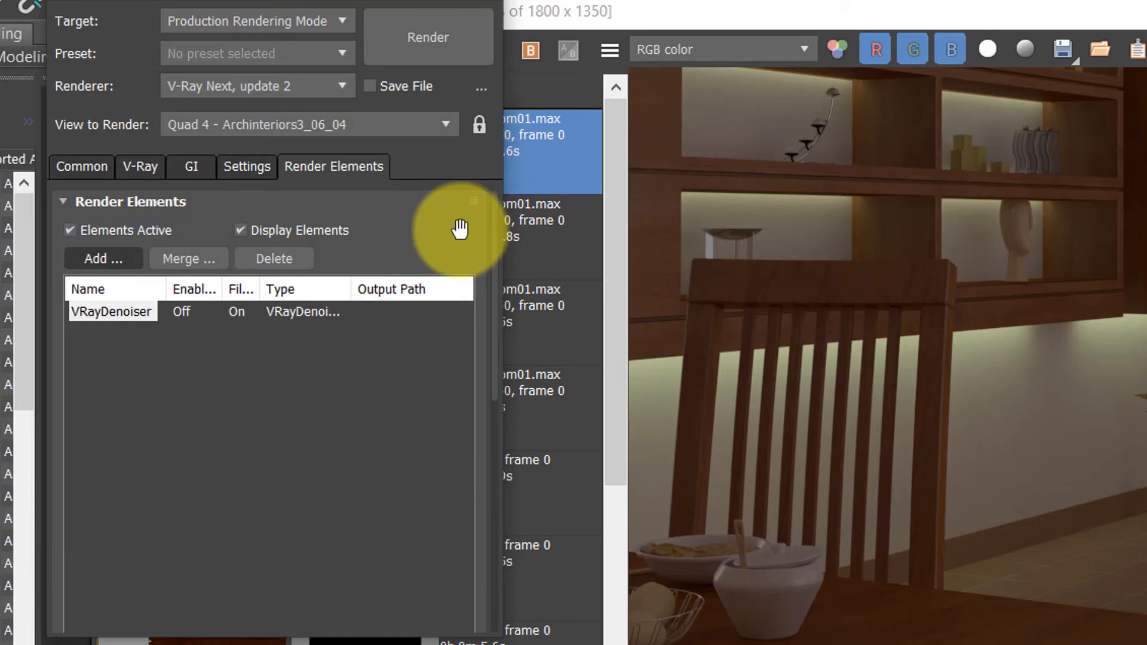
- Set the VRayDenoiser preset to Mild, keeping the Default V-Ray denoiser as the engine
left_click_drag(424, 244, 413, 0)
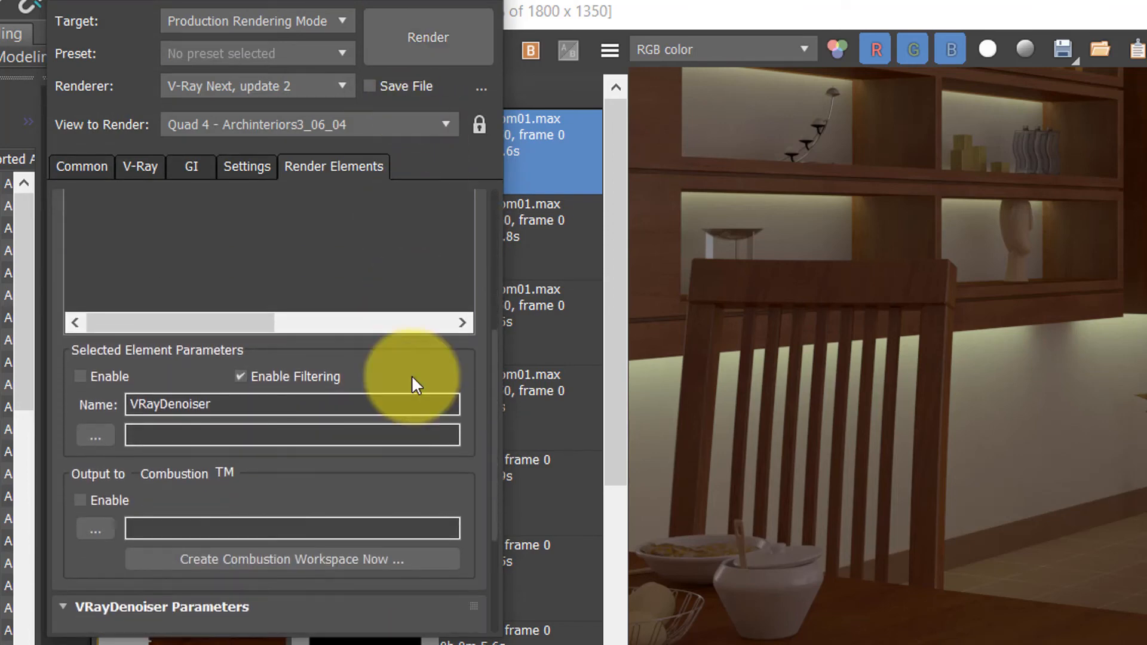
left_click_drag(379, 486, 391, 230)
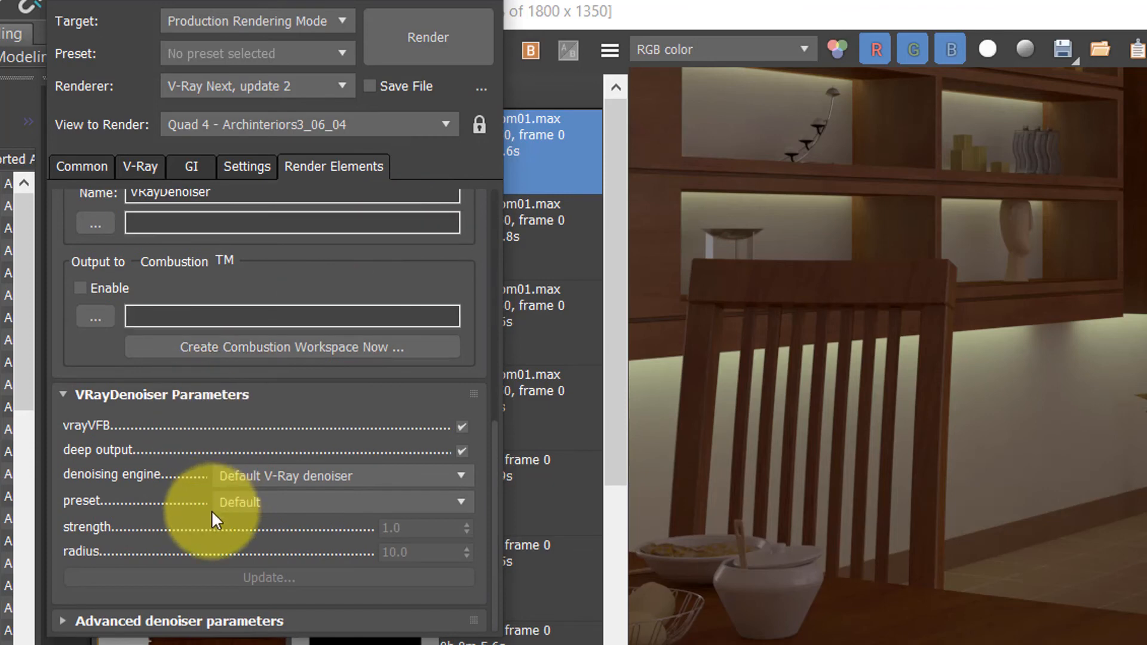
left_click(251, 503)
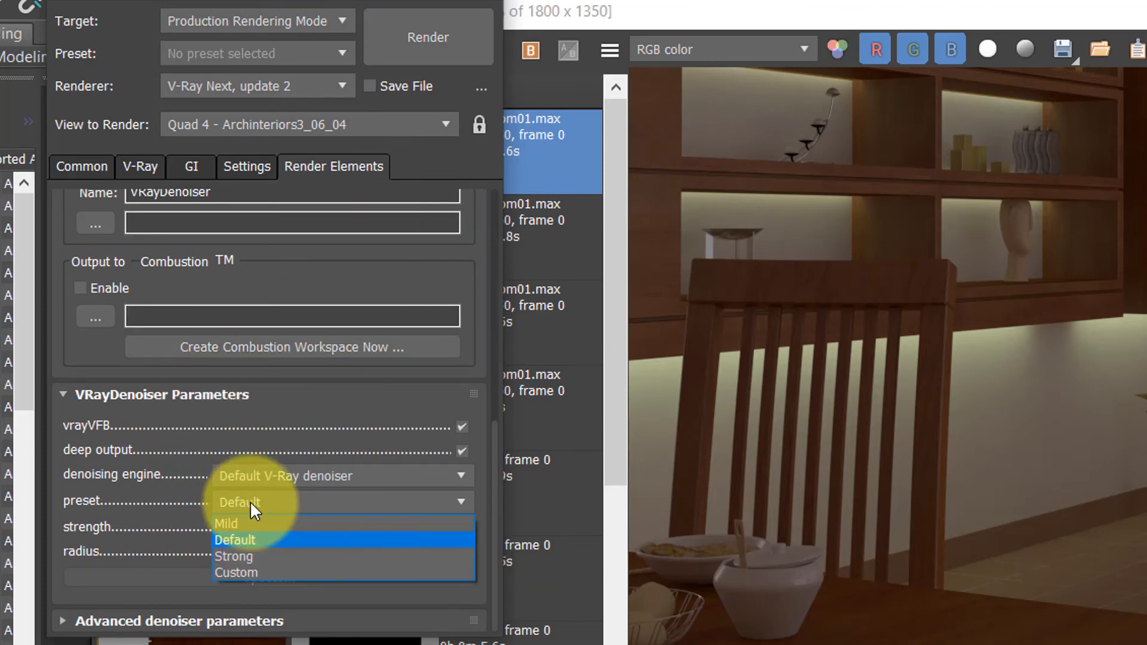
left_click(246, 523)
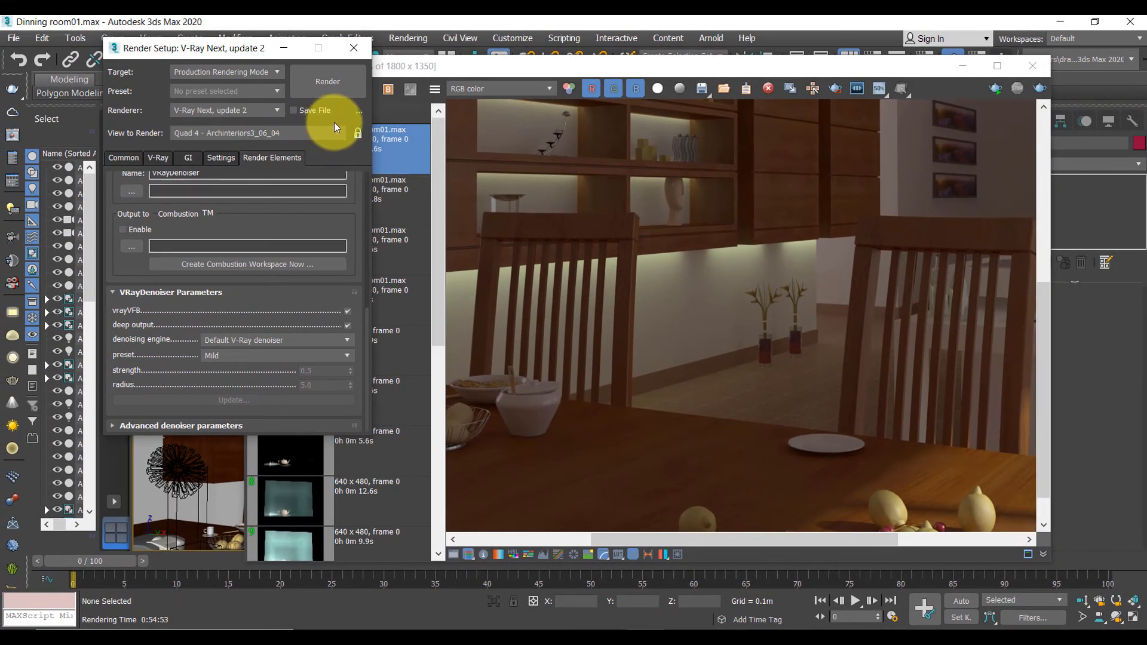
- Render the Archinteriors3_06_04 view with the denoiser element and select the finished render in the frame buffer history
left_click(326, 84)
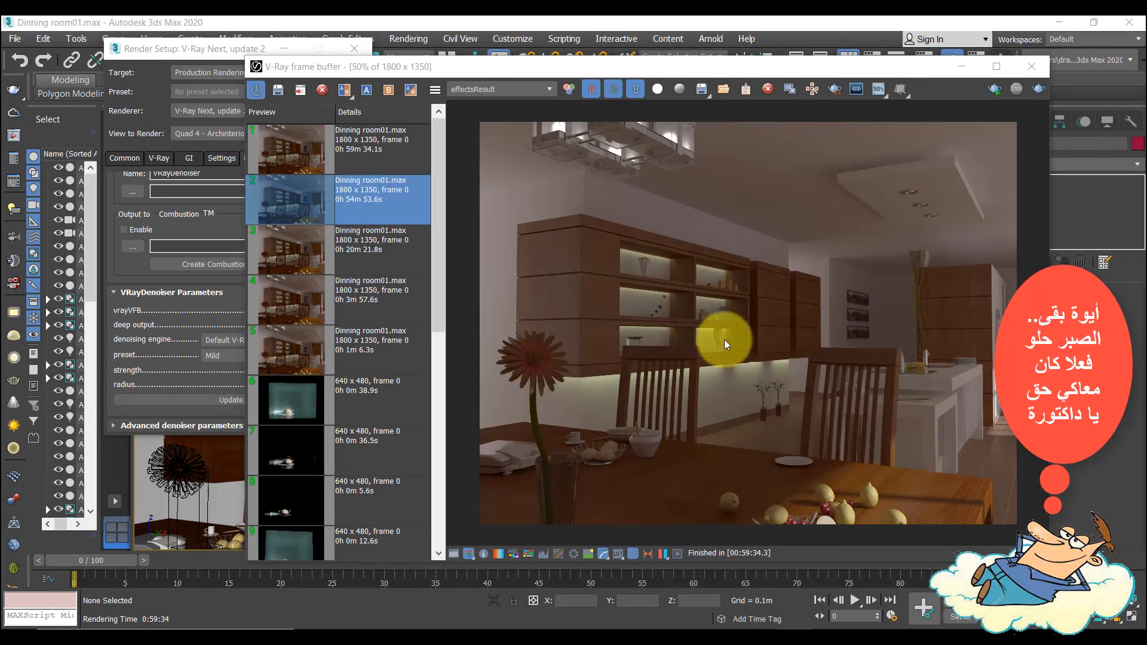
left_click(353, 153)
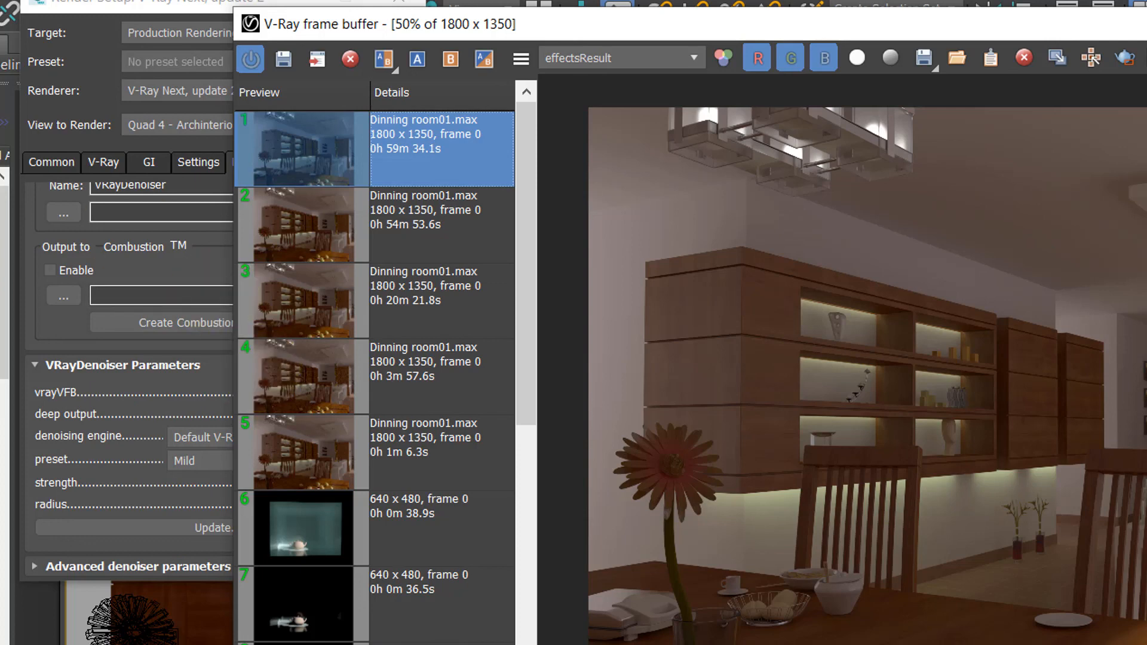
- Try the Very high preset for the irradiance map and return the preset to High
left_click(130, 158)
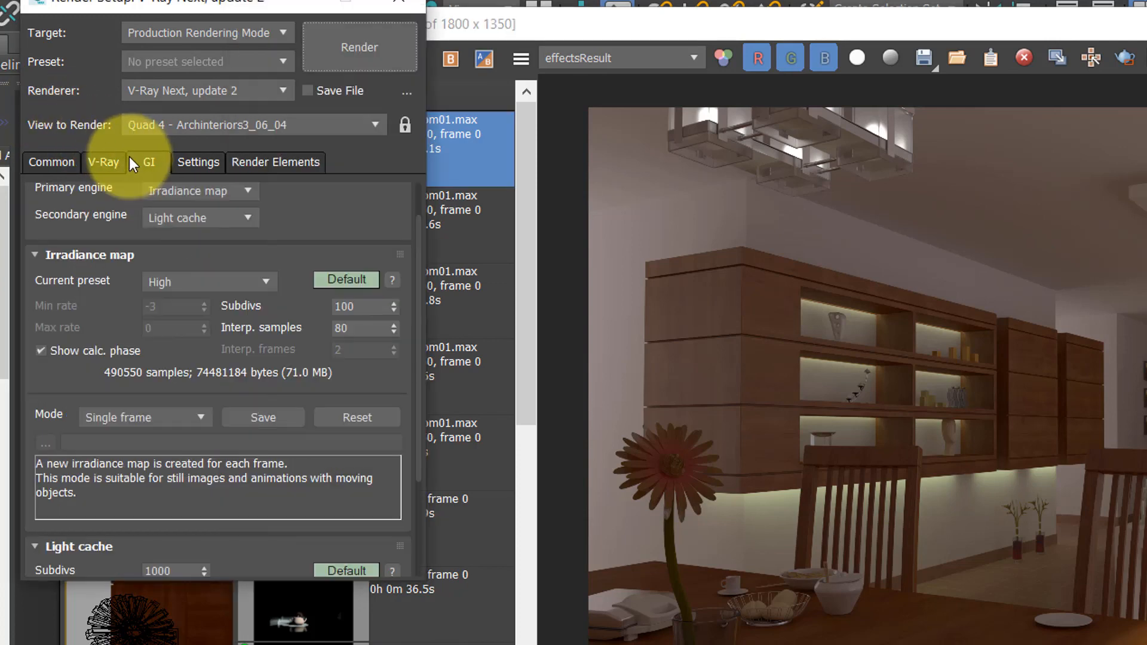
left_click(203, 281)
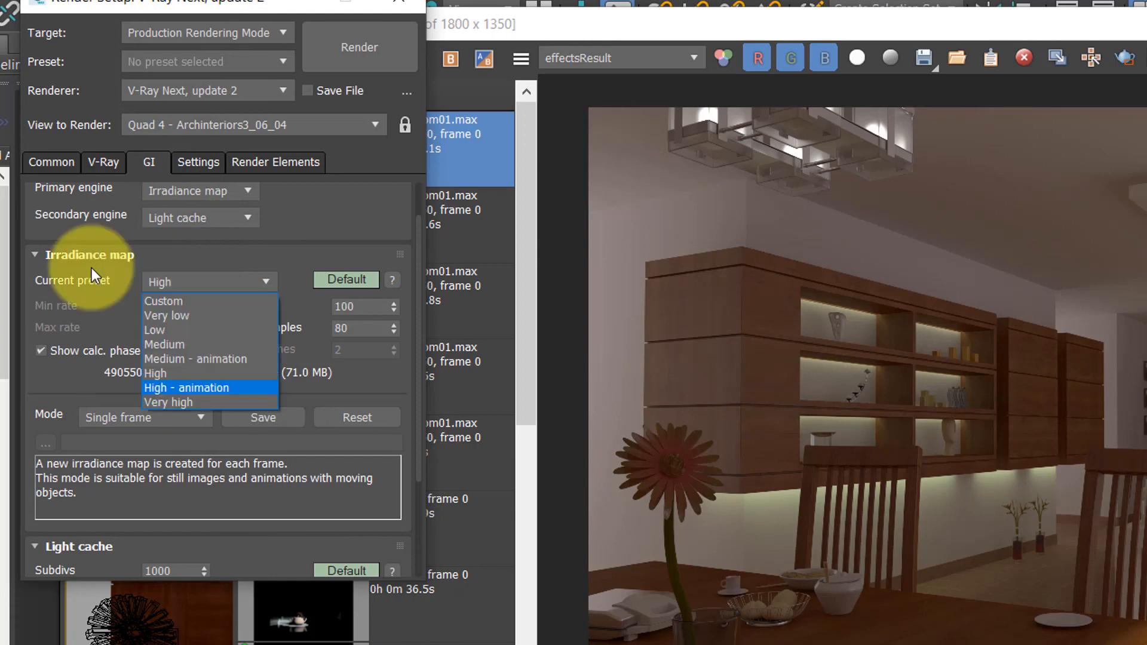
left_click(184, 402)
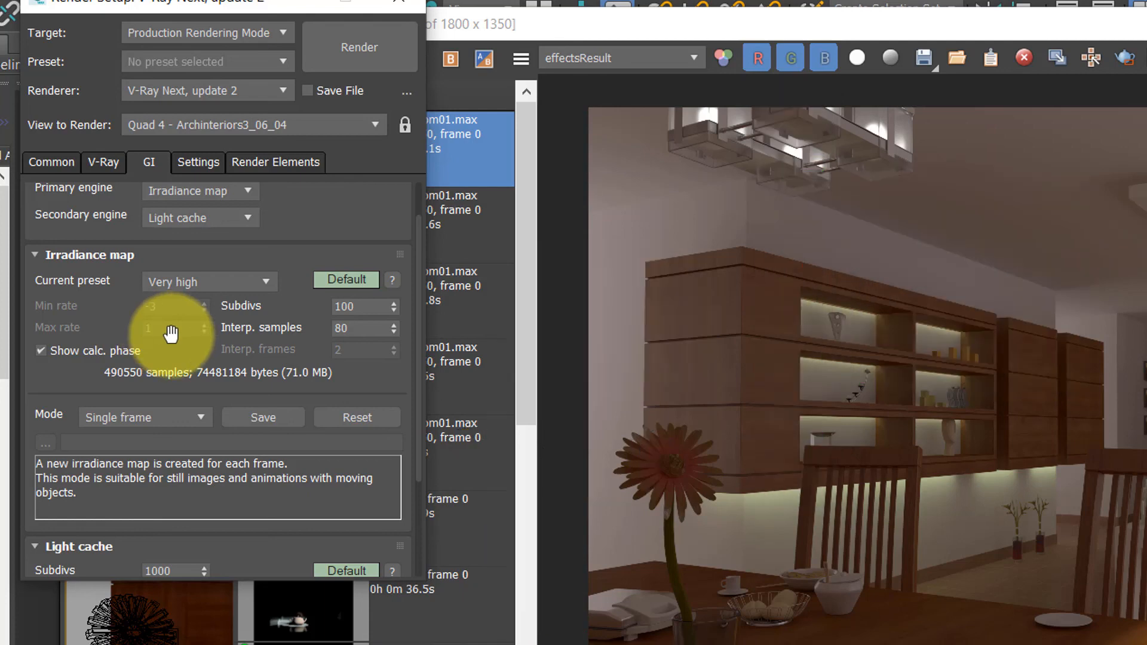
left_click(204, 283)
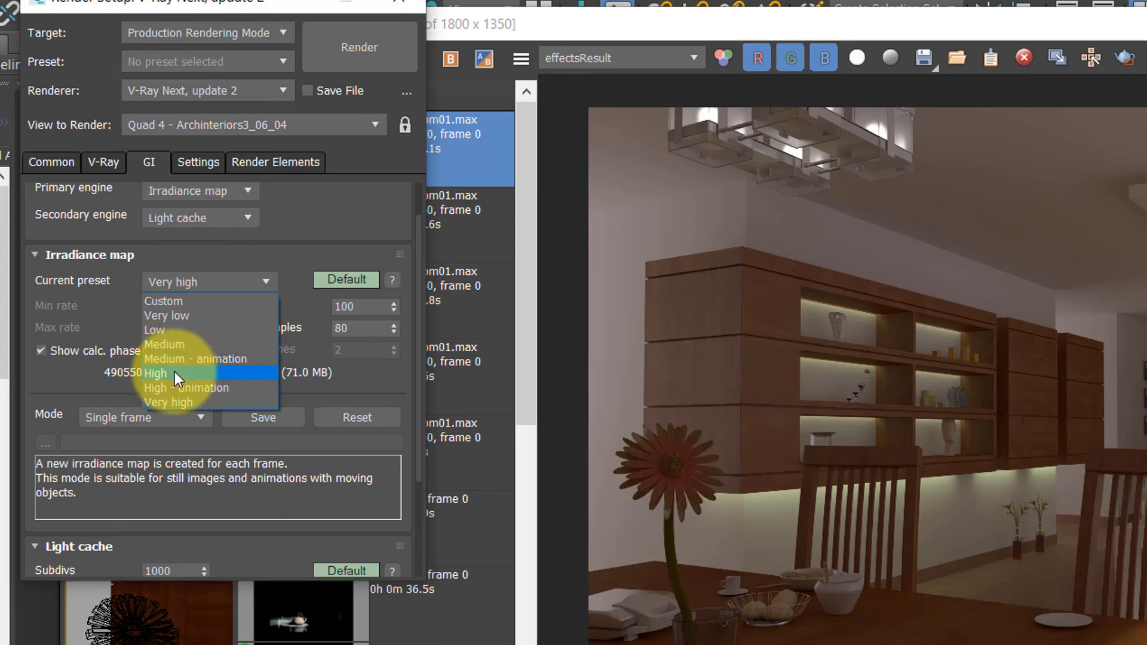
left_click(175, 371)
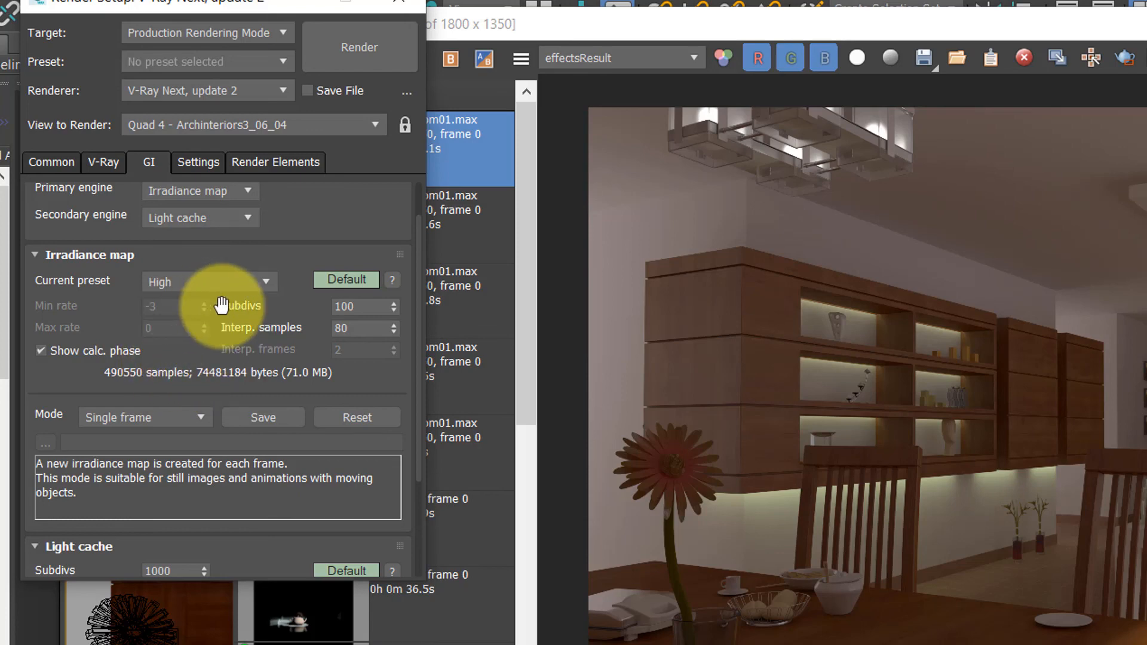